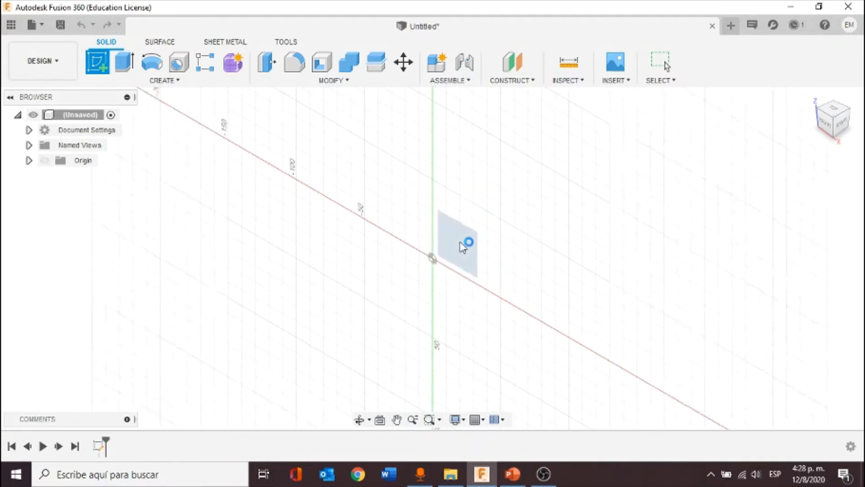
Sketch a circle centred on the origin and dimension its diameter to 45 mm
click(157, 64)
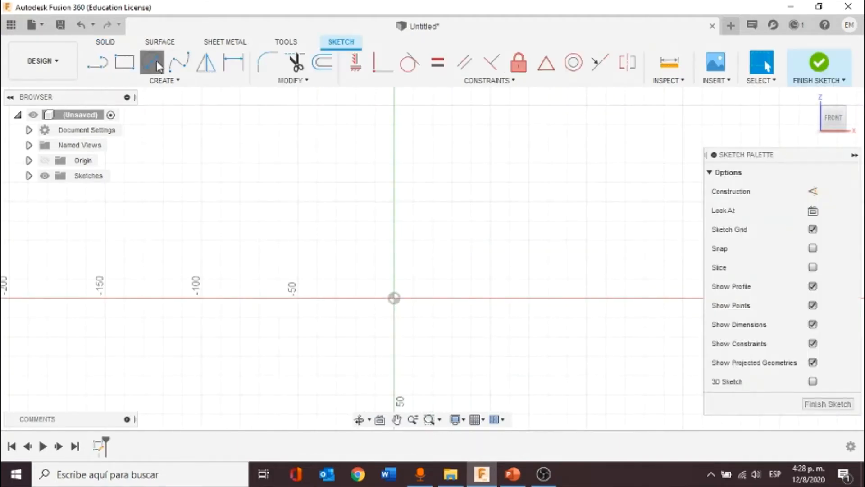
click(394, 298)
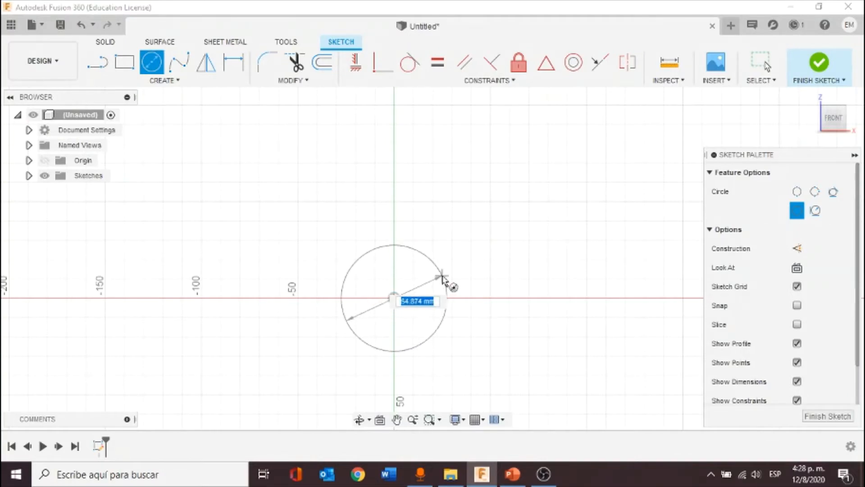
click(500, 257)
click(231, 63)
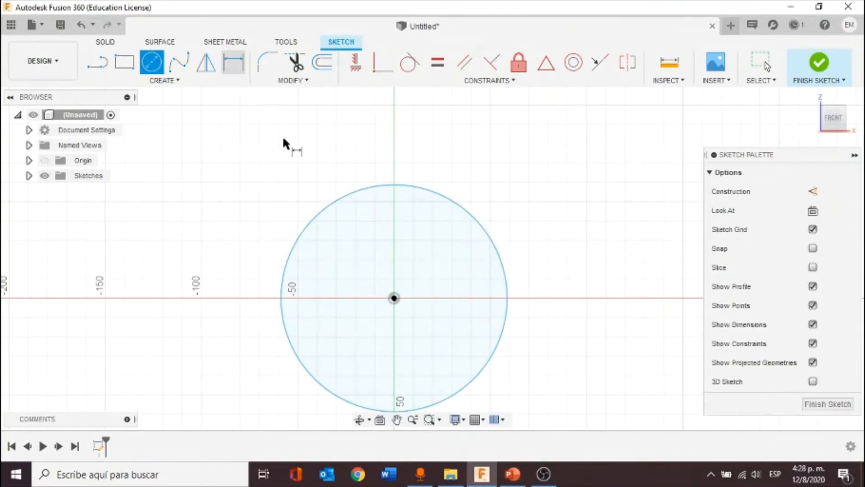
click(328, 208)
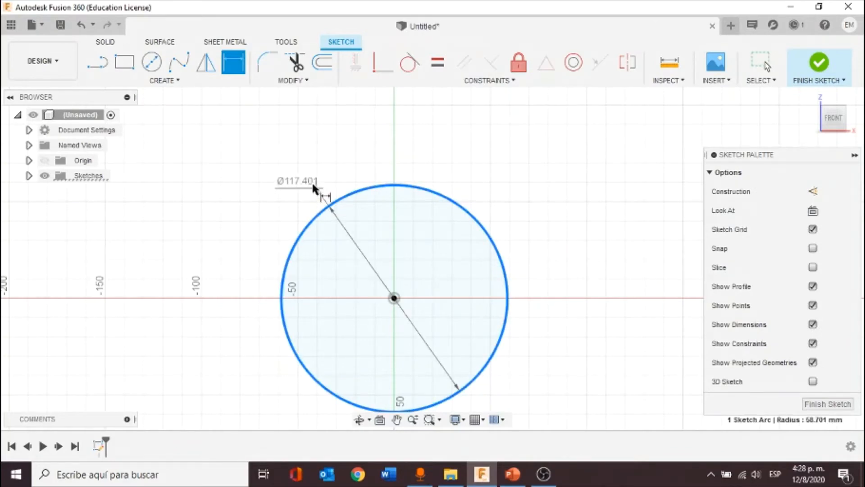
click(309, 179)
text(4)
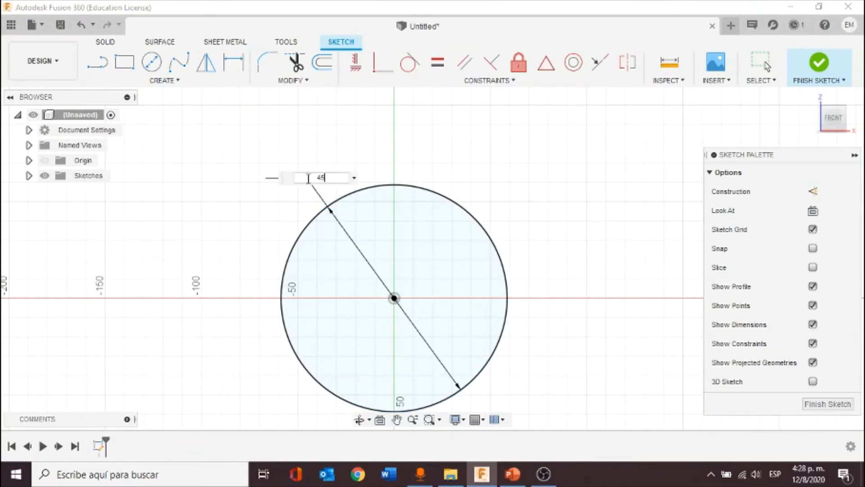
text(5)
key(Return)
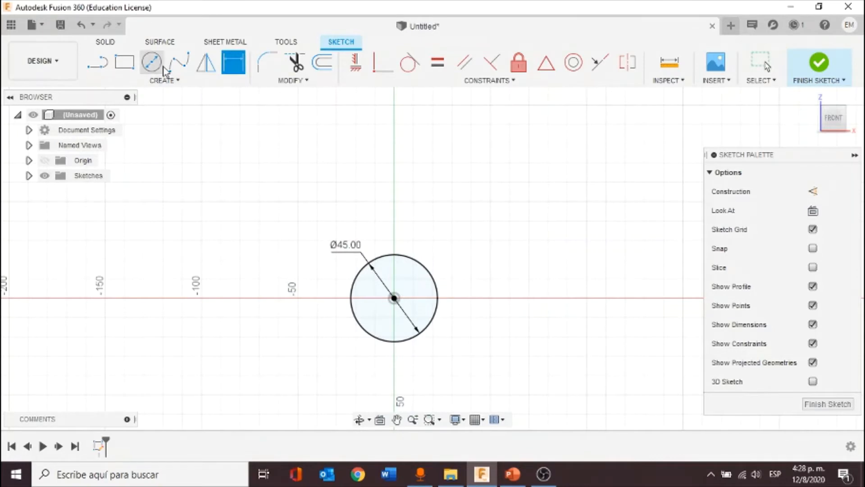
Add a concentric inner circle with a 21 mm diameter, centred on the origin
click(152, 63)
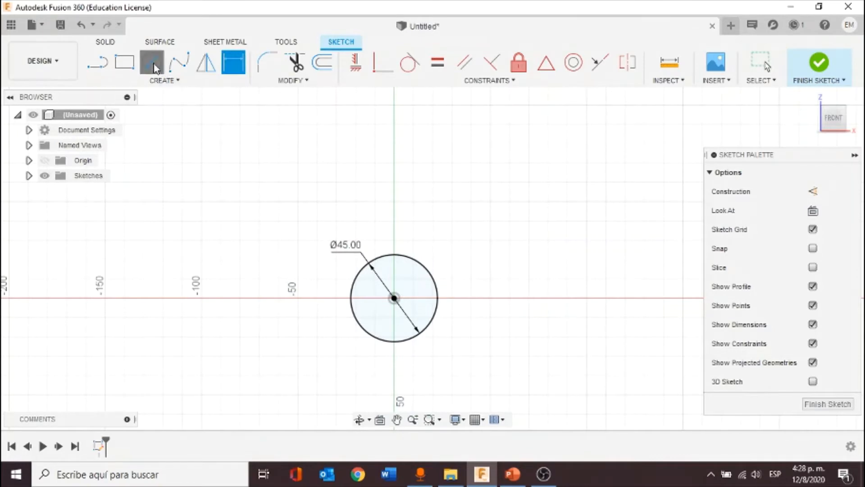
click(394, 298)
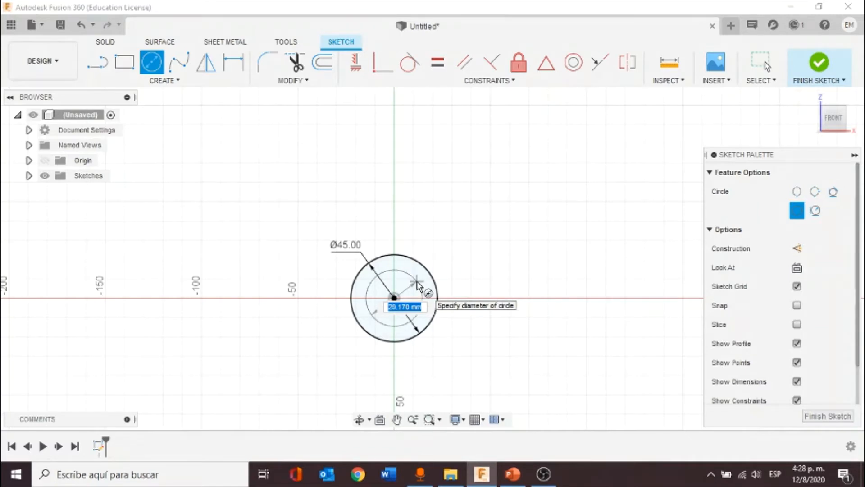
text(21)
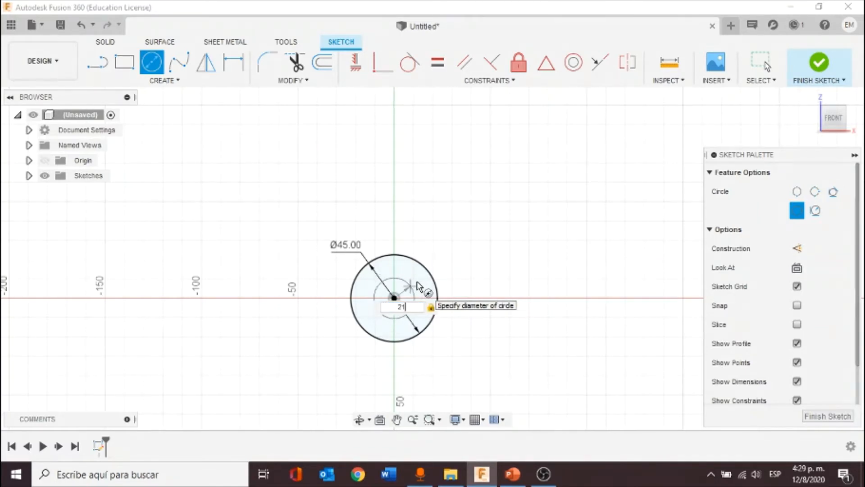
key(Return)
key(Escape)
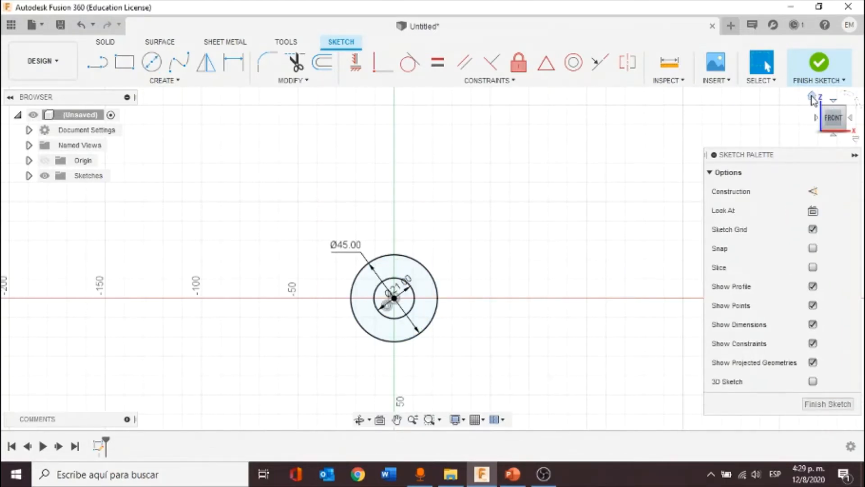
Finish the sketch and extrude the ring between the two circles 301.36 mm as a new body
click(818, 64)
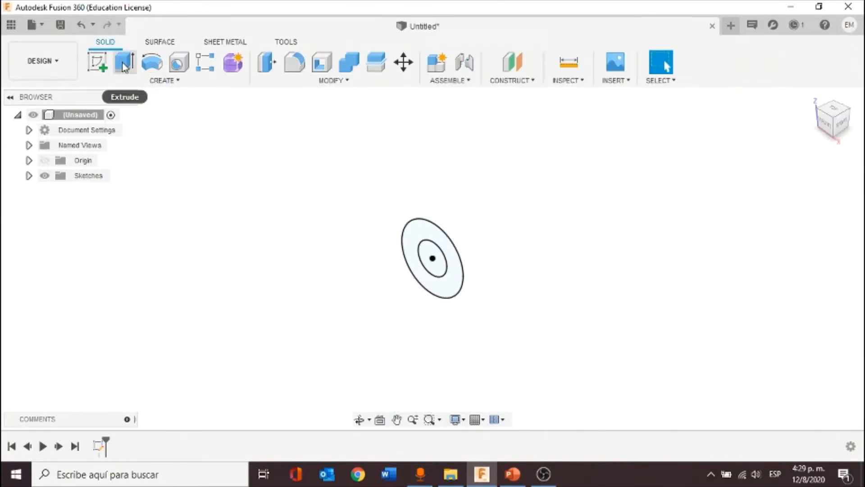
click(123, 63)
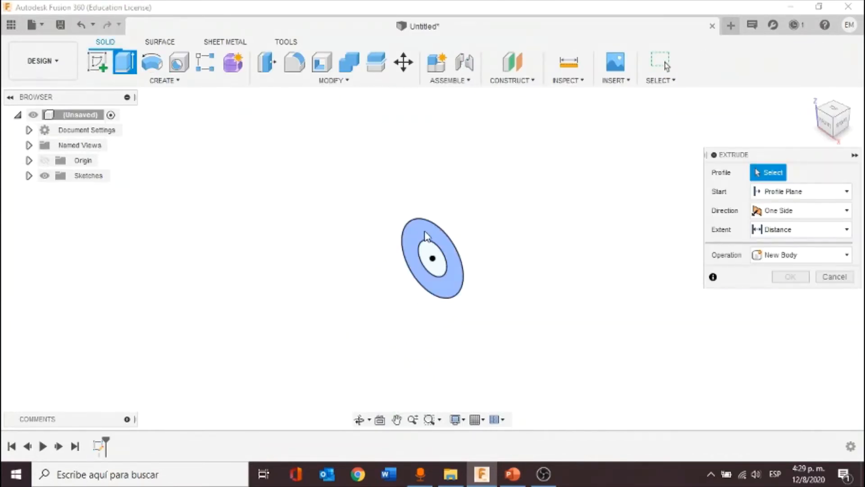
click(426, 235)
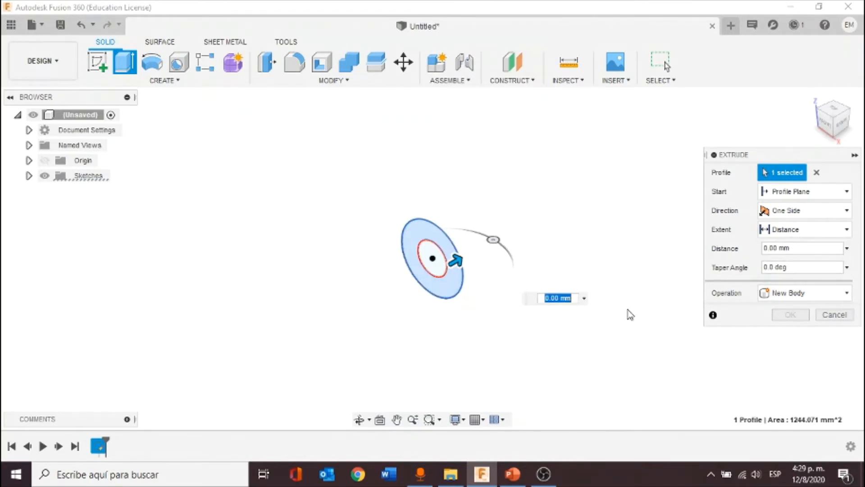
text(301)
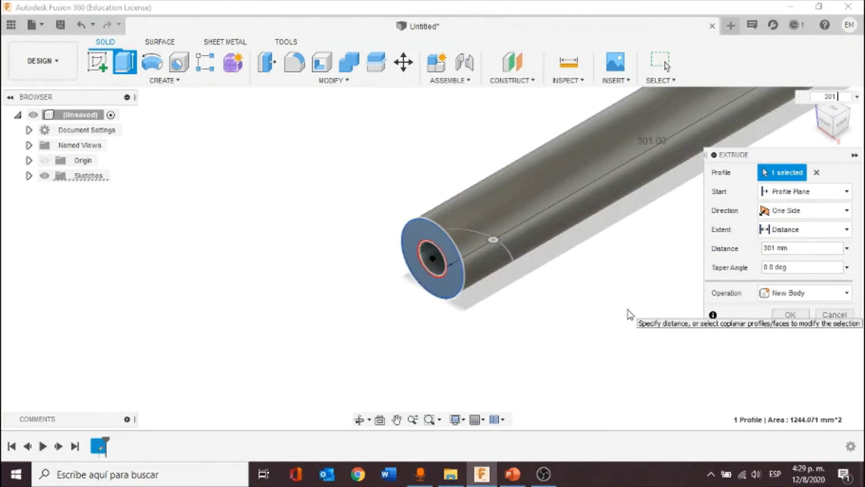
text(.36)
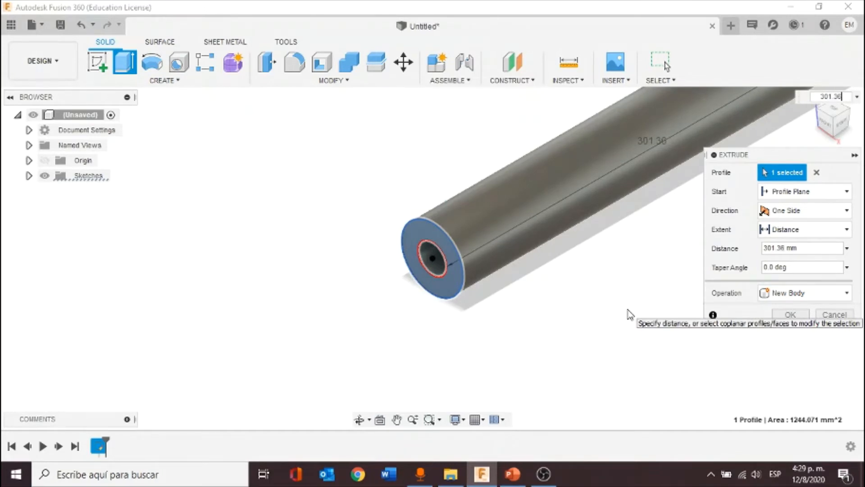
key(Return)
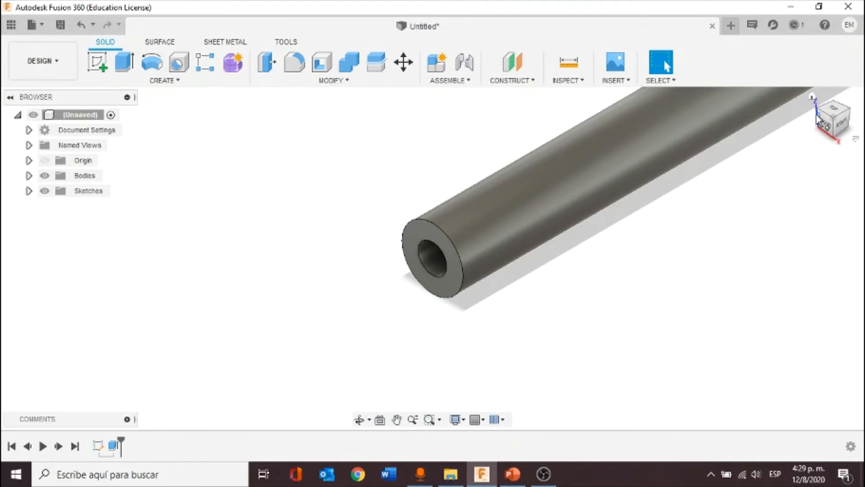
click(812, 98)
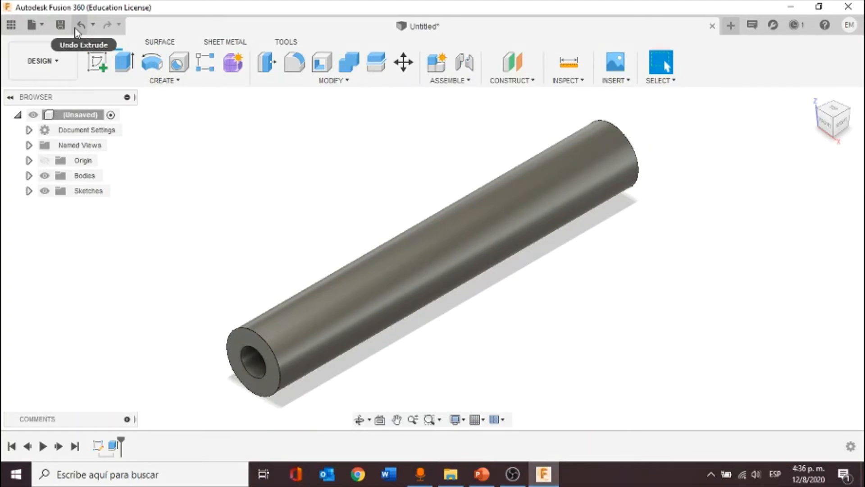
Save the design under the name "Probeta43 c"
click(60, 25)
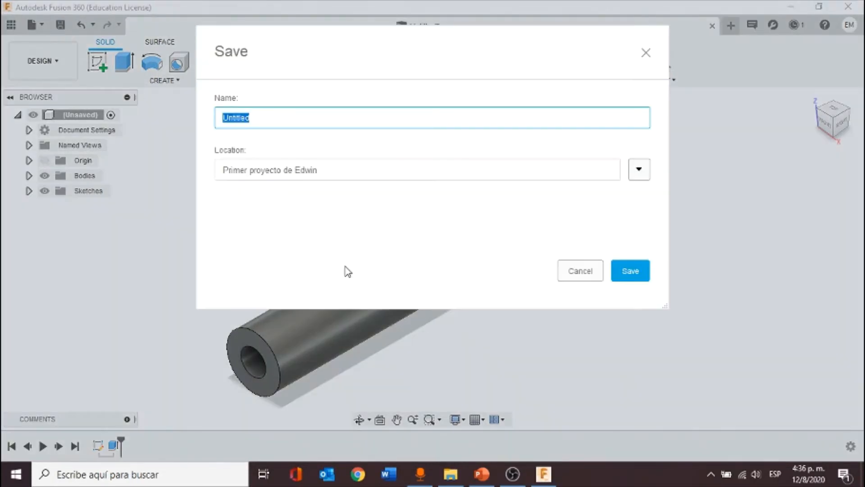
text(P)
text(robeta43 c)
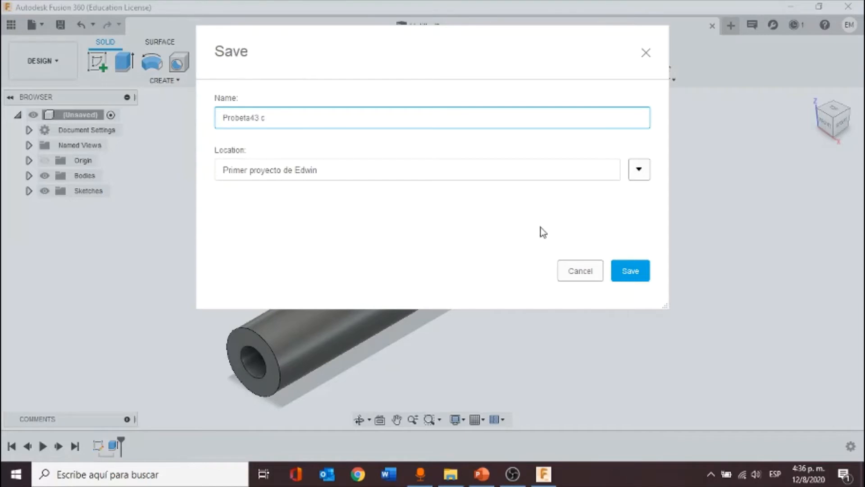
click(638, 272)
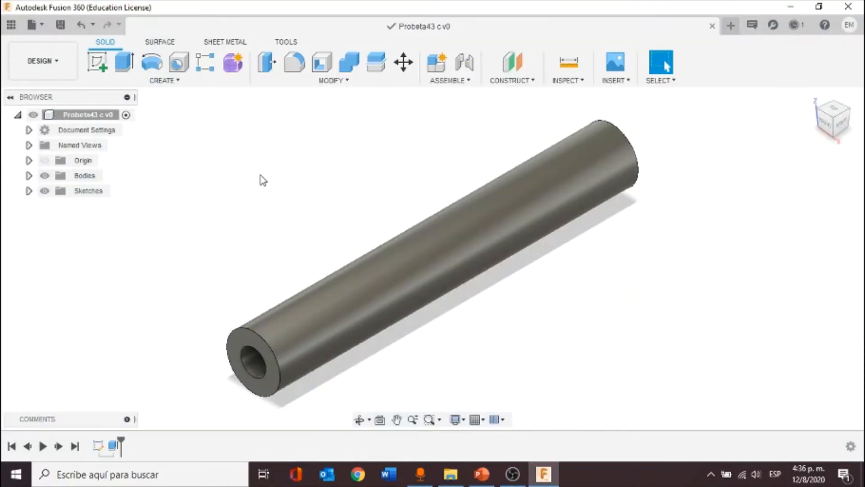
Switch to the Simulation workspace and create a Static Stress study for the tube
click(58, 61)
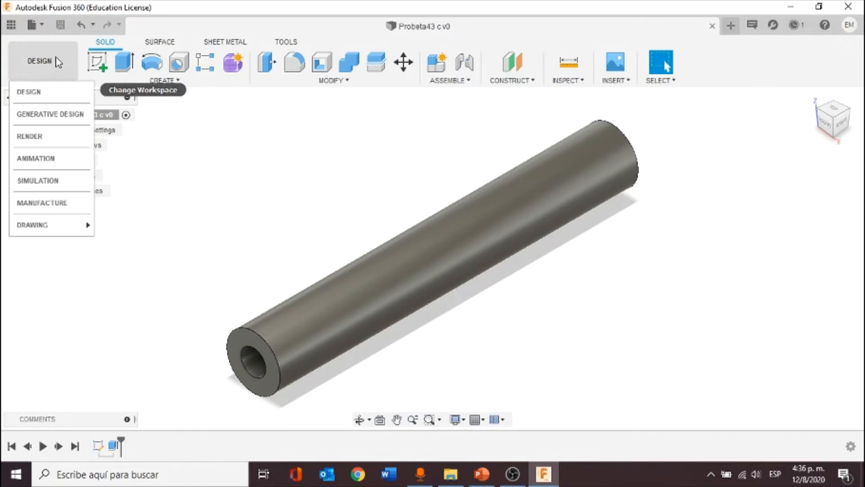
click(56, 185)
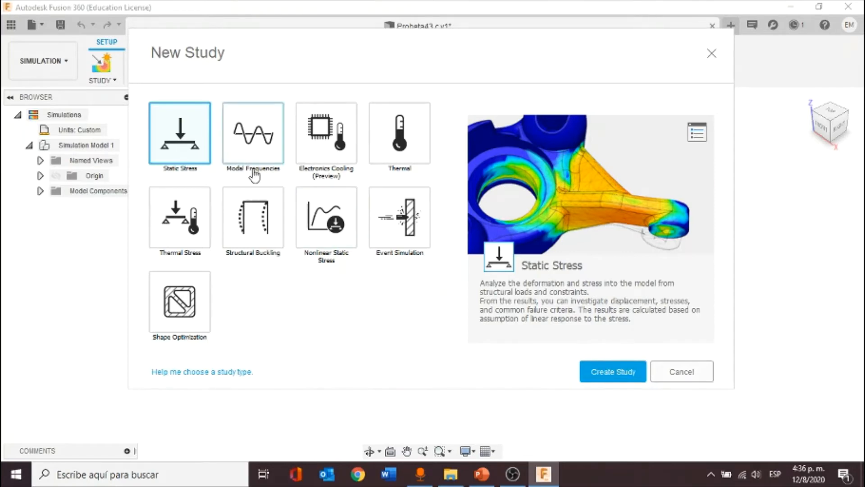
click(614, 372)
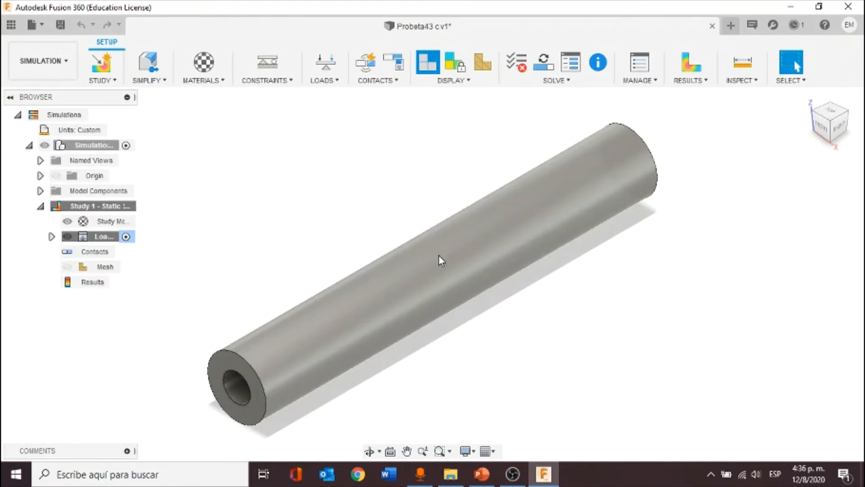
Open the physical materials manager and start creating a new material
click(223, 82)
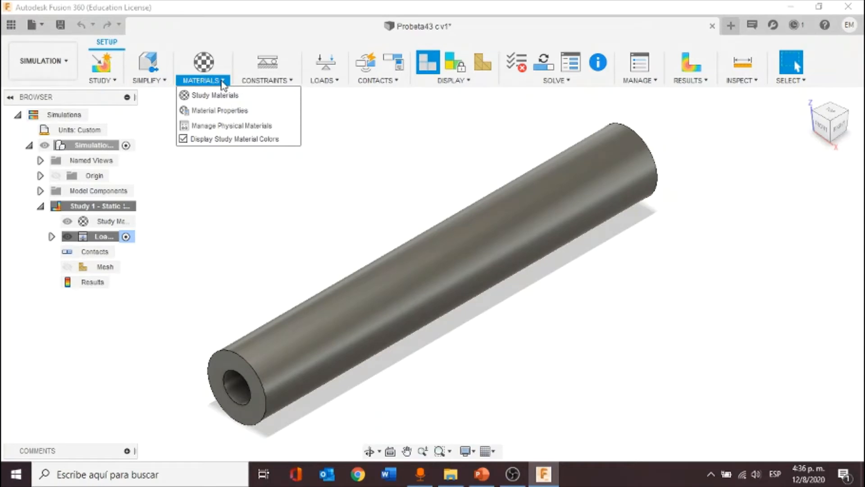
click(214, 125)
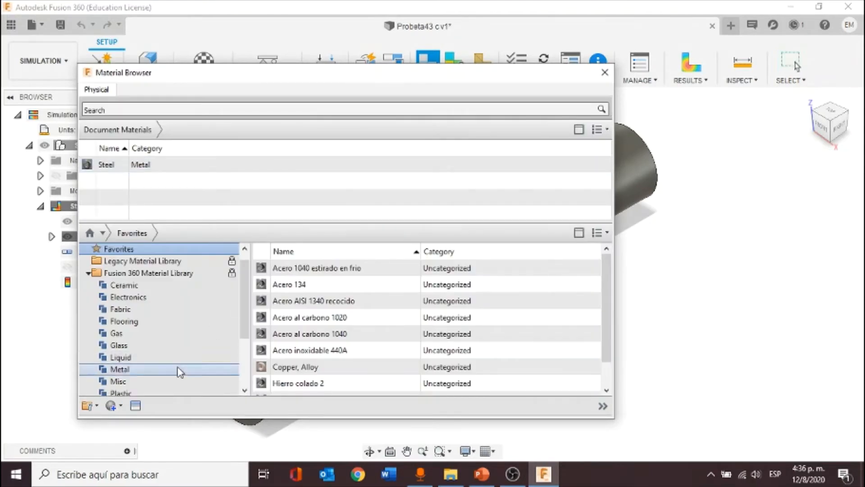
click(120, 407)
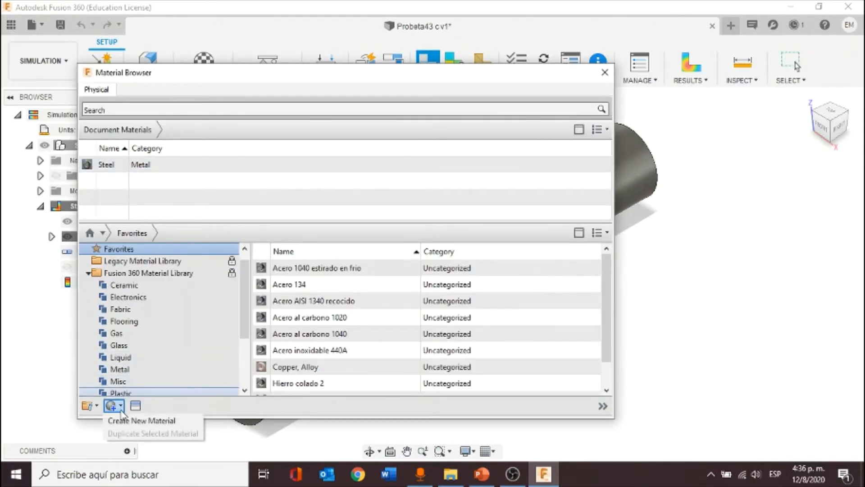
click(129, 420)
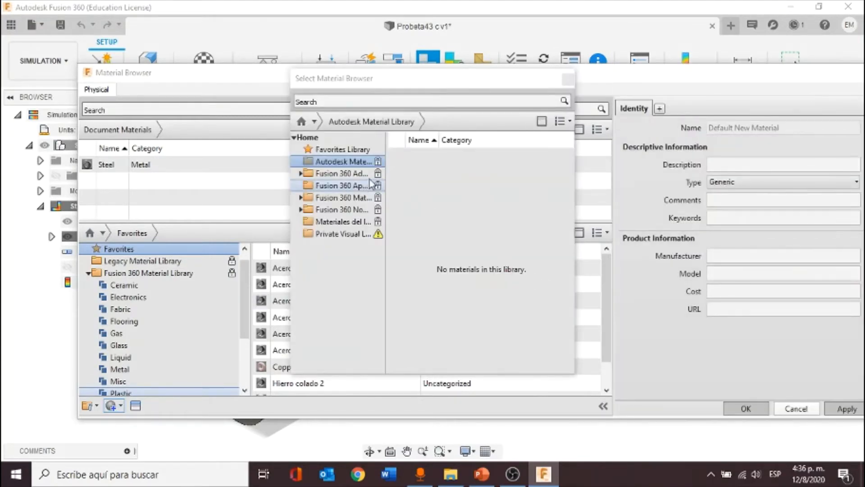
Base the new material on Steel AISI 1054 from the Metal category of the Fusion 360 Material Library
drag(387, 176, 533, 163)
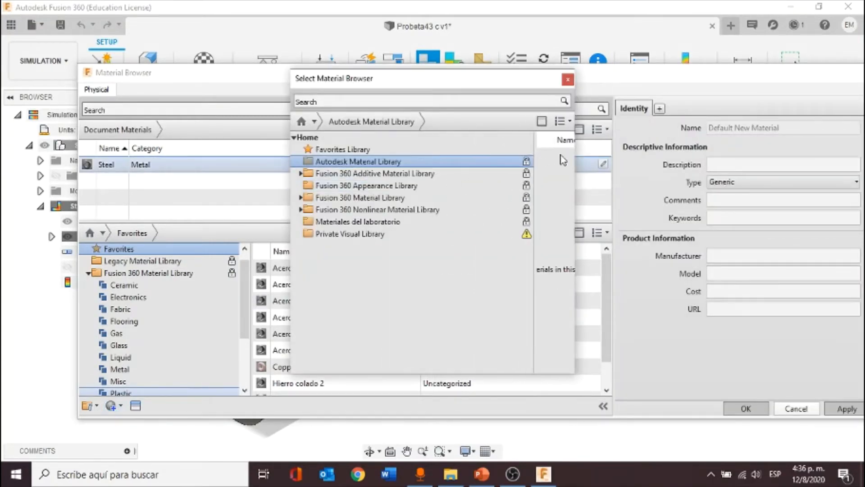
click(300, 198)
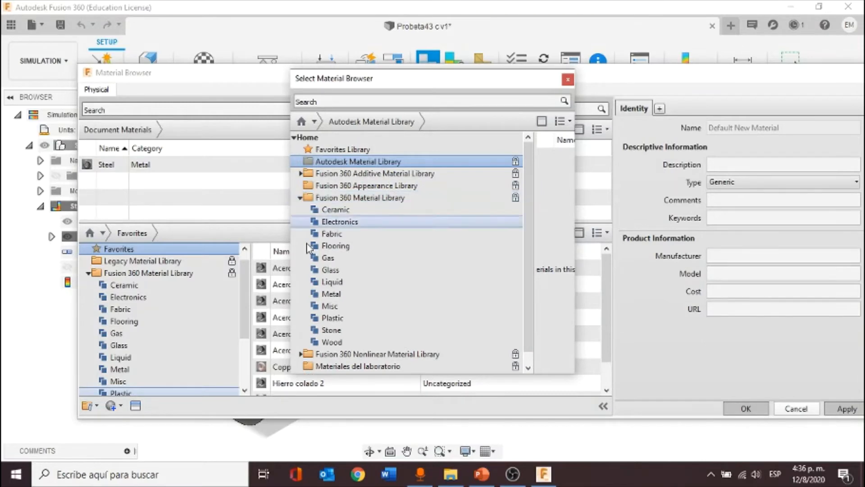
click(326, 294)
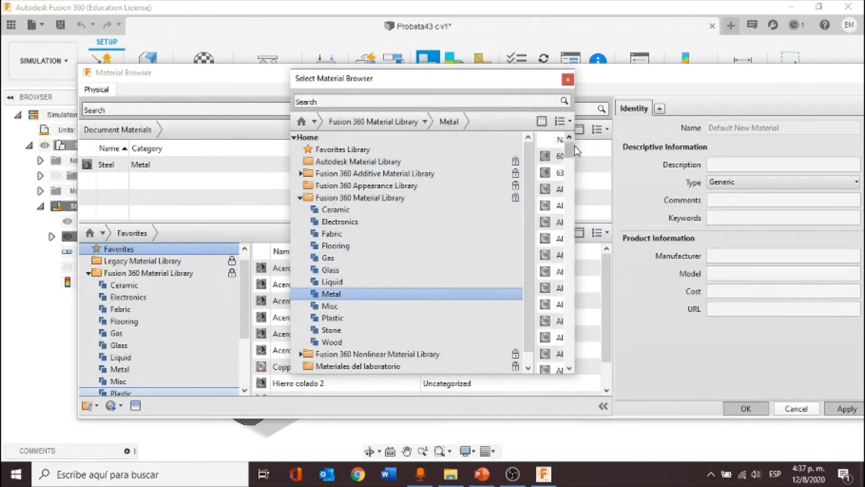
drag(575, 173, 819, 160)
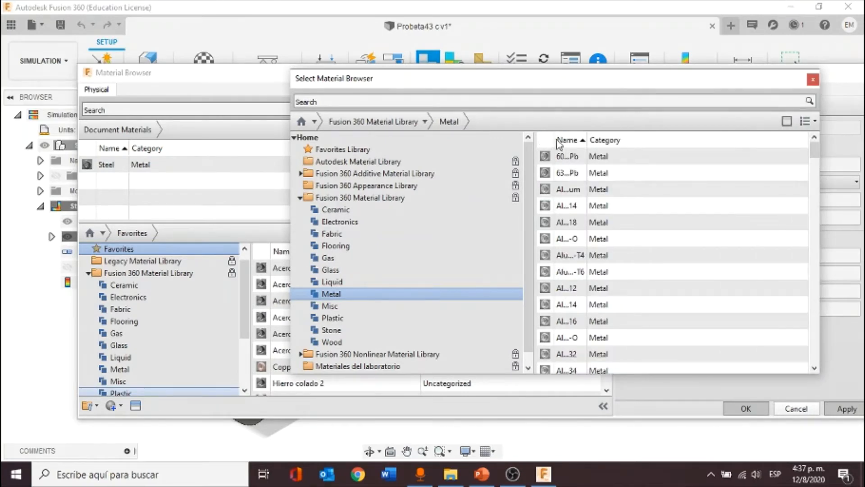
click(561, 156)
drag(587, 140, 747, 143)
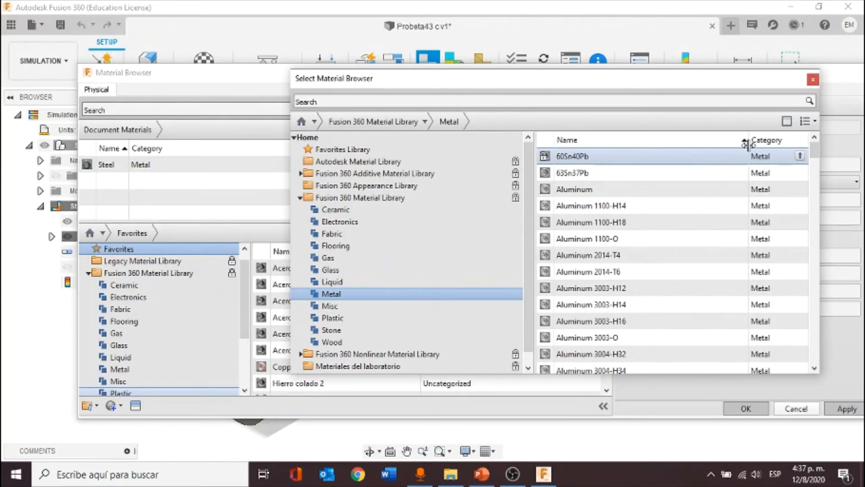
drag(814, 147, 817, 289)
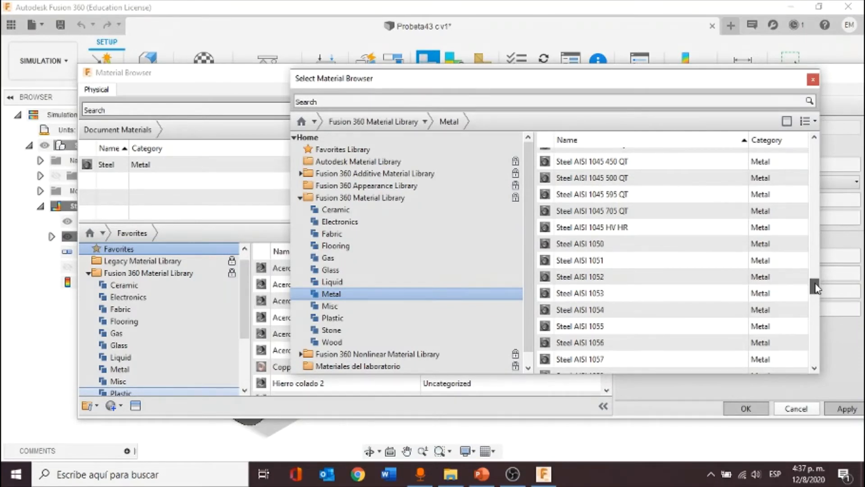
drag(817, 288, 816, 287)
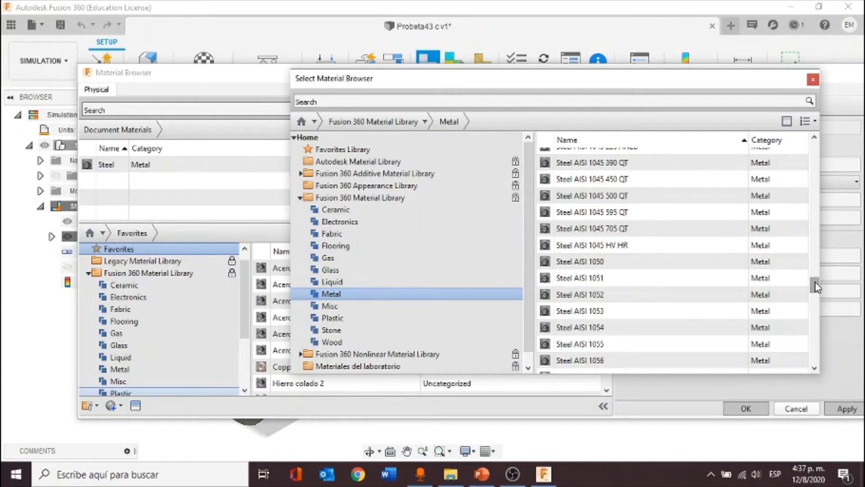
drag(816, 287, 816, 290)
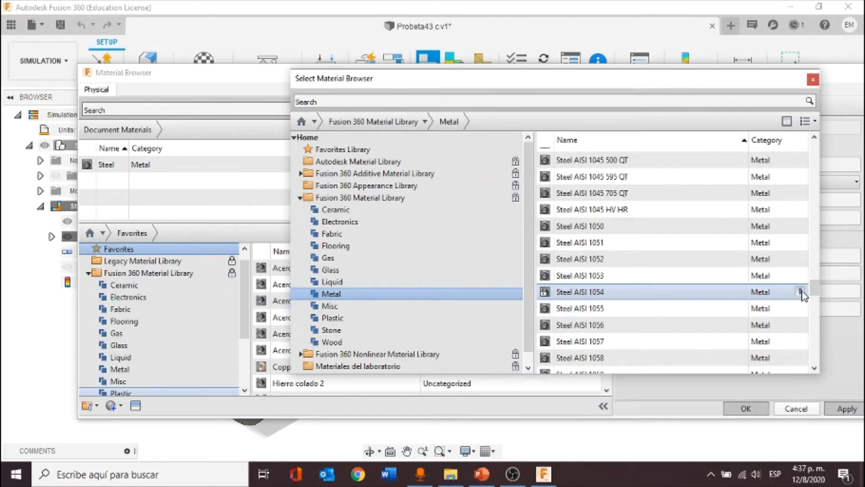
click(801, 292)
click(812, 80)
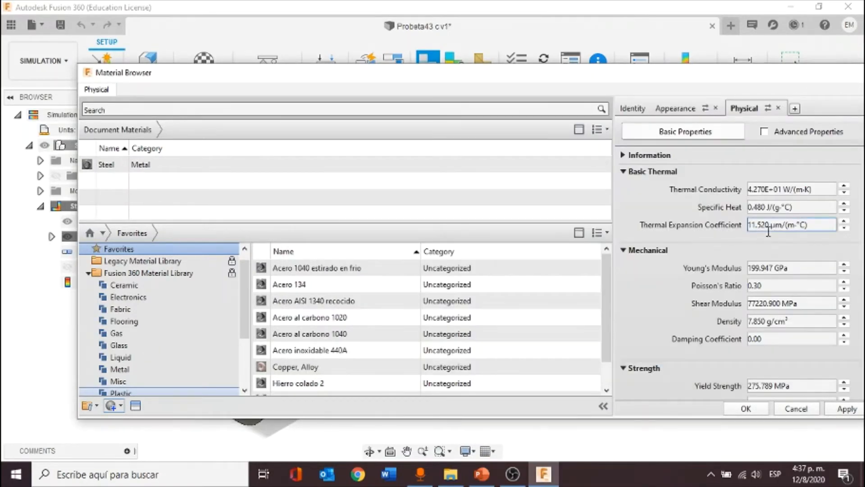
Set the new material's Young's modulus to 207 GPa and its shear modulus to 79.3 GPa
drag(705, 76, 667, 53)
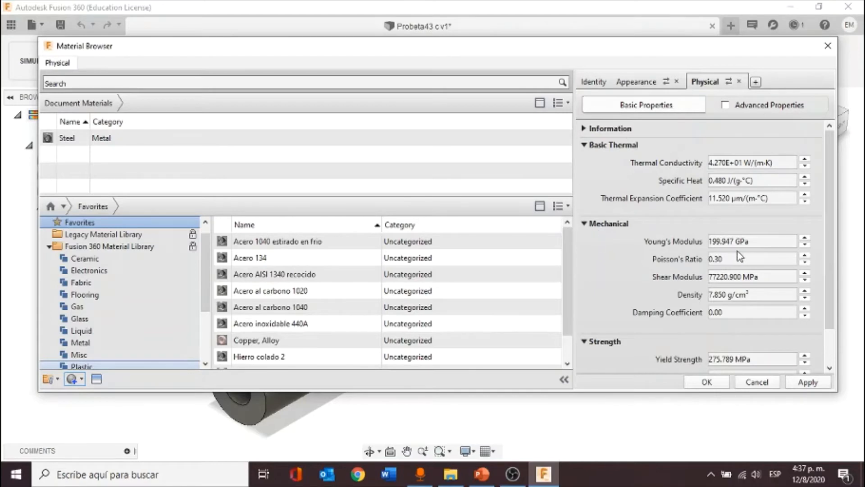
click(756, 241)
triple_click(756, 242)
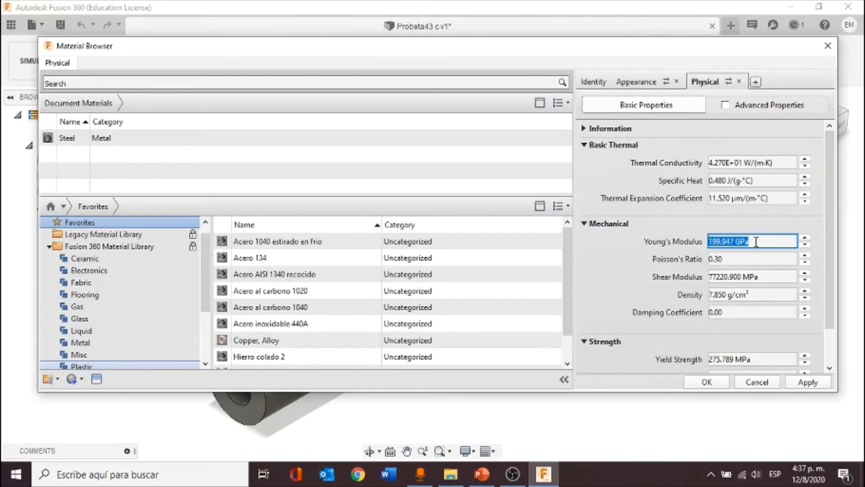
text(20)
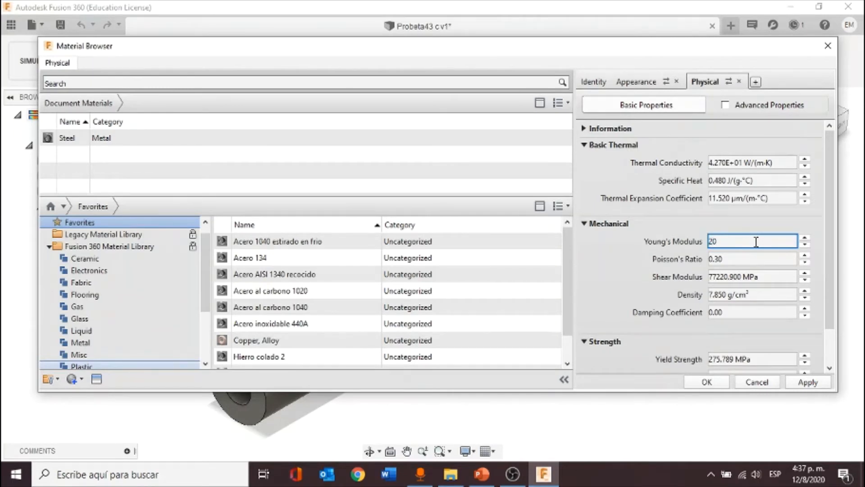
text(7 GPa)
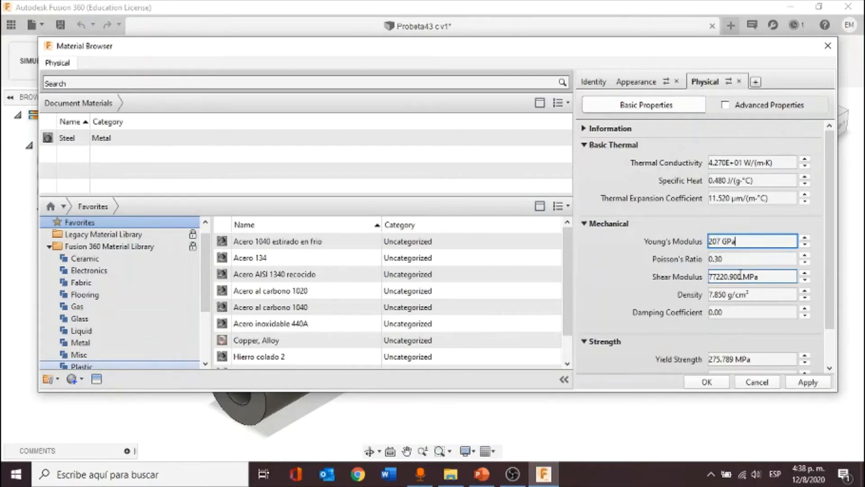
click(760, 277)
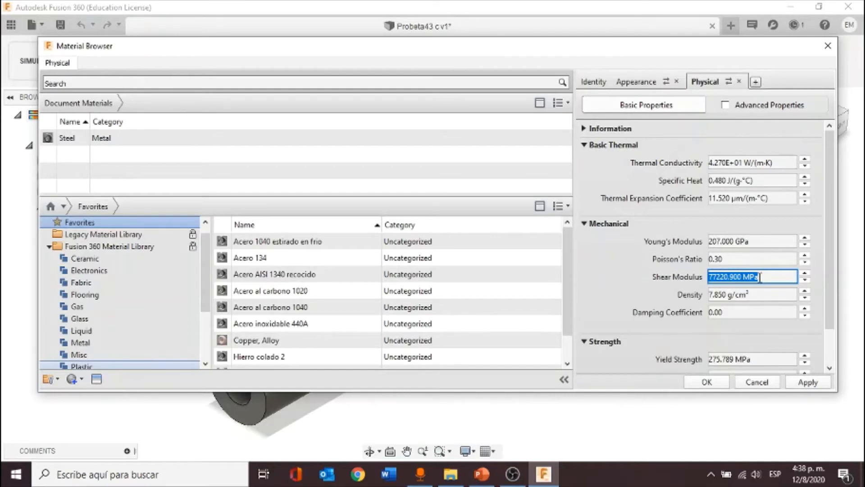
key(BackSpace)
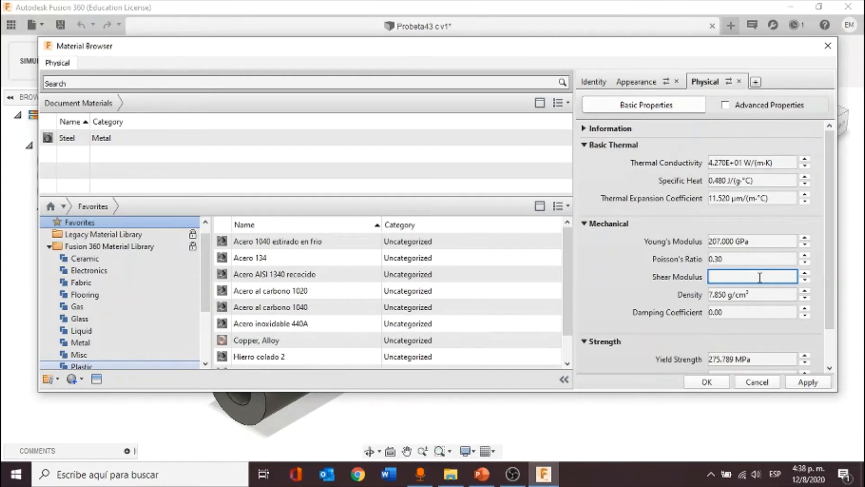
text(79.3 GPa)
Set the new material's yield strength to 434 MPa
click(584, 341)
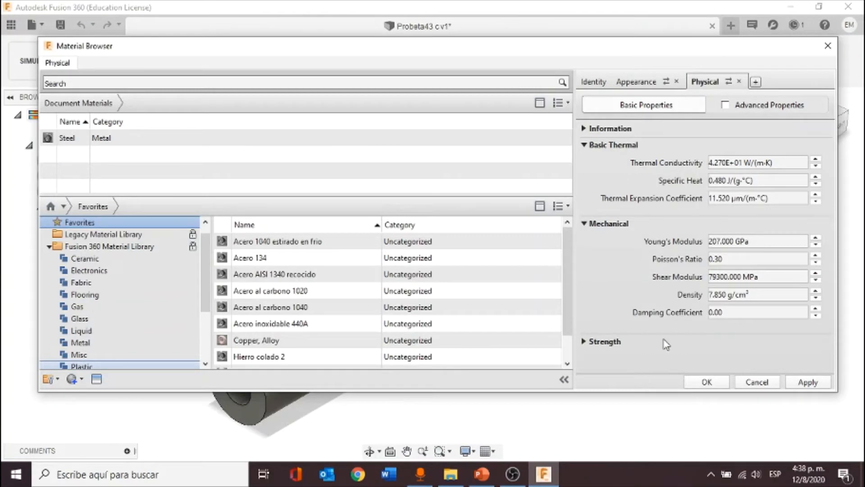
click(585, 342)
click(764, 318)
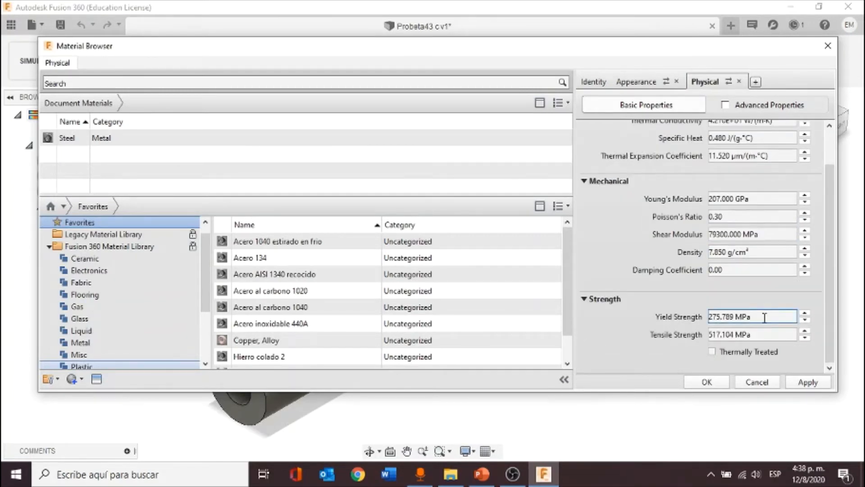
mouse_move(764, 317)
mouse_down()
mouse_move(710, 318)
mouse_move(761, 320)
mouse_up()
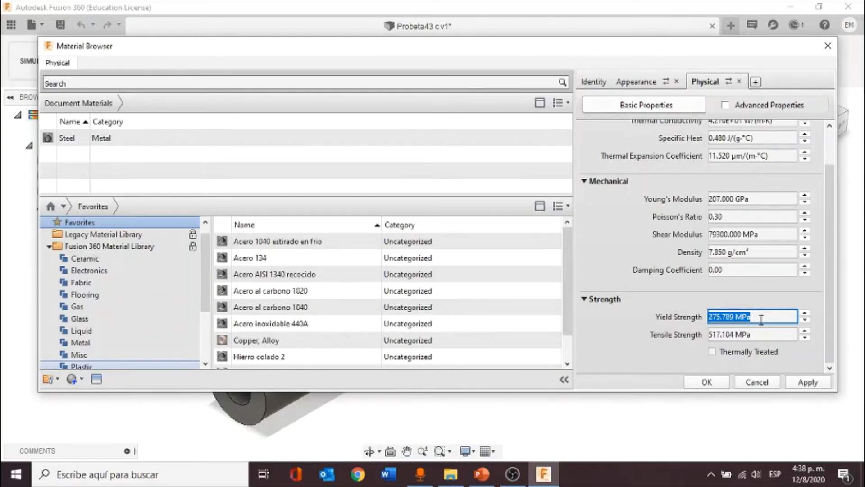
text(434)
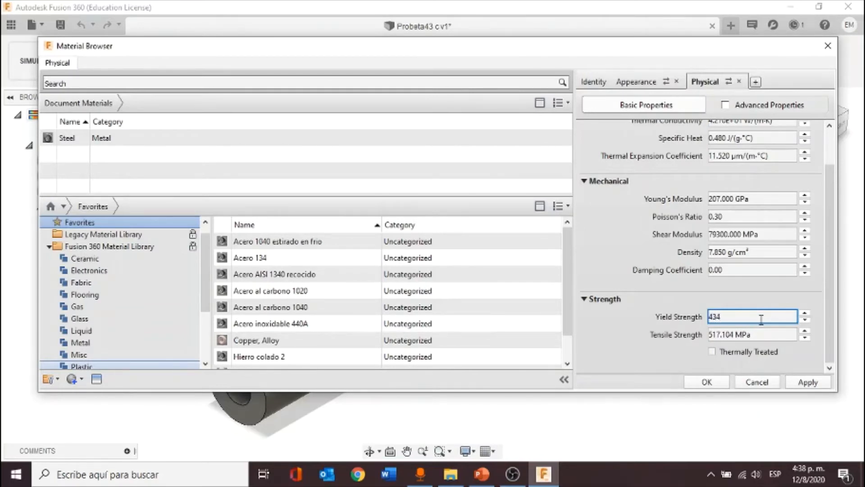
text( MPa)
key(Tab)
Set the new material's tensile strength to 703 MPa
click(734, 334)
key(BackSpace)
key(BackSpace)
key(BackSpace)
key(BackSpace)
key(BackSpace)
key(BackSpace)
key(BackSpace)
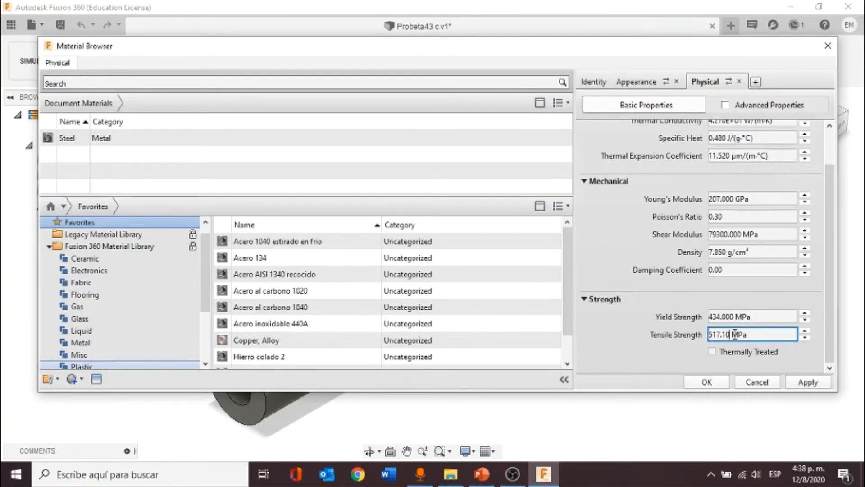
text(703)
Mark the material as thermally treated, apply the edited properties and leave the property editor
click(714, 353)
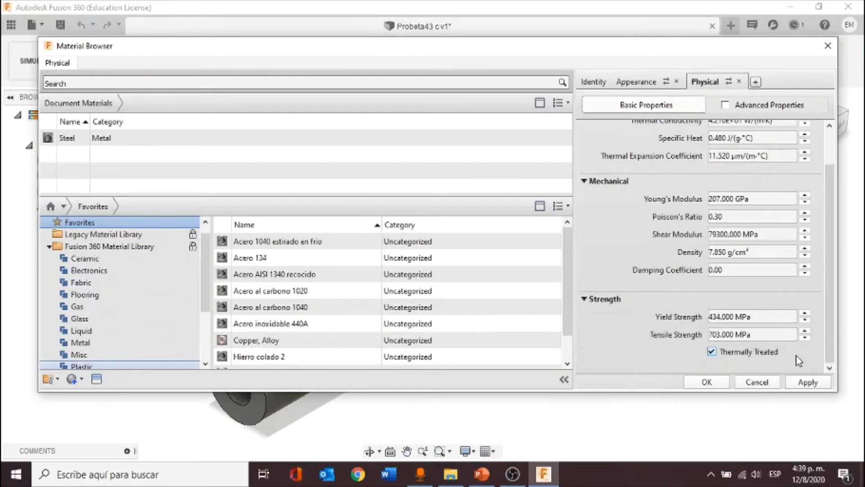
click(806, 384)
click(757, 382)
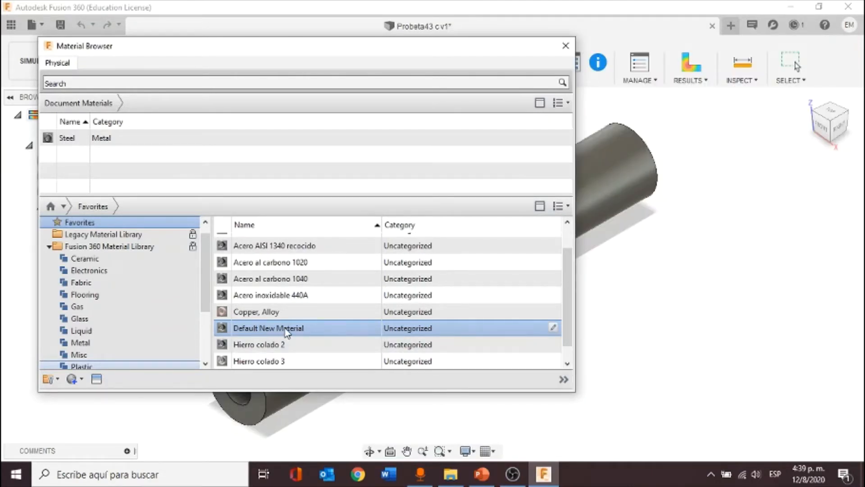
Rename the new material in Favorites as "Acero AISI 1340 recocido 2" and close the material browser
right_click(284, 329)
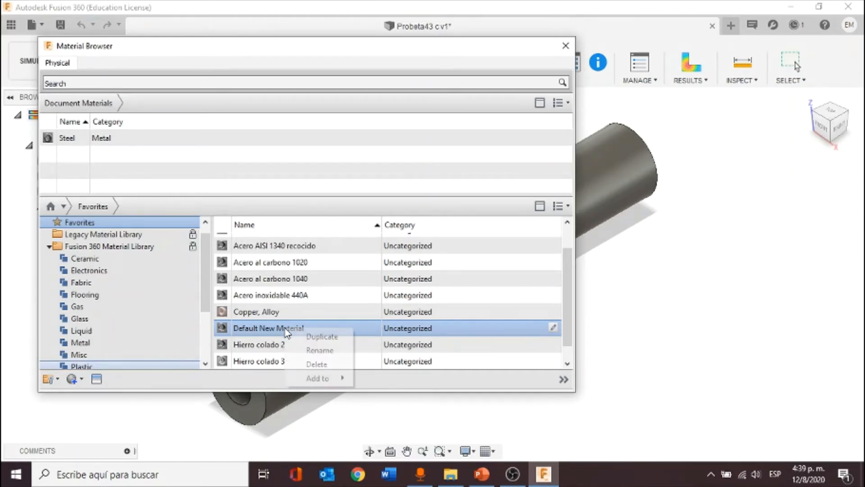
click(305, 351)
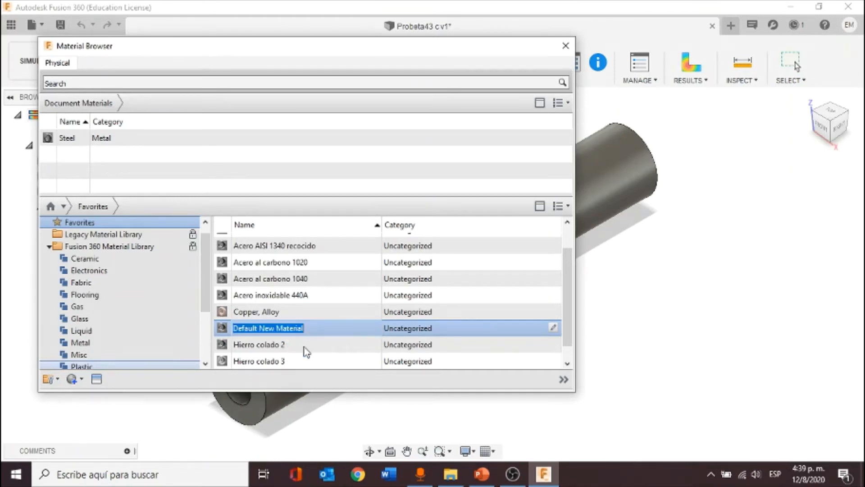
text(Acero)
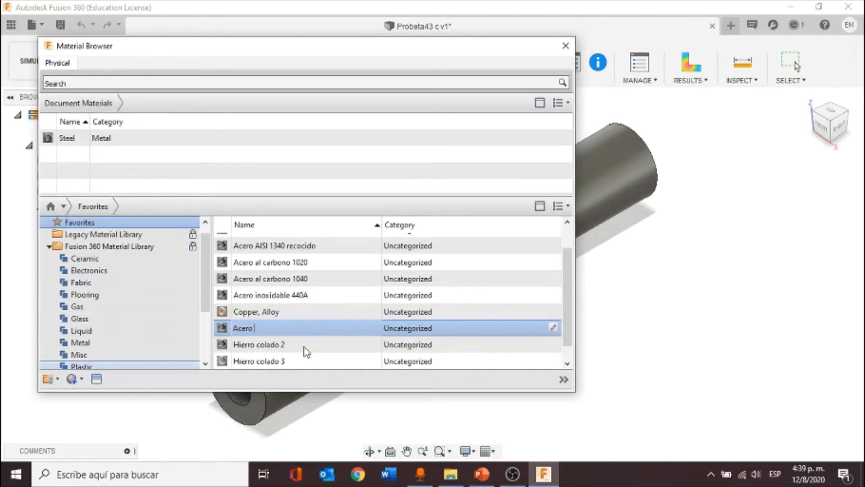
text( AISI 1340 recocido 2)
click(503, 322)
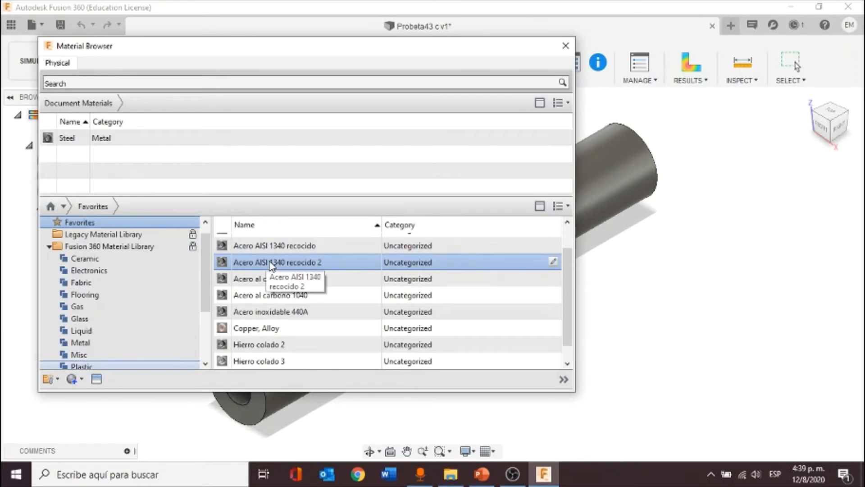
click(103, 221)
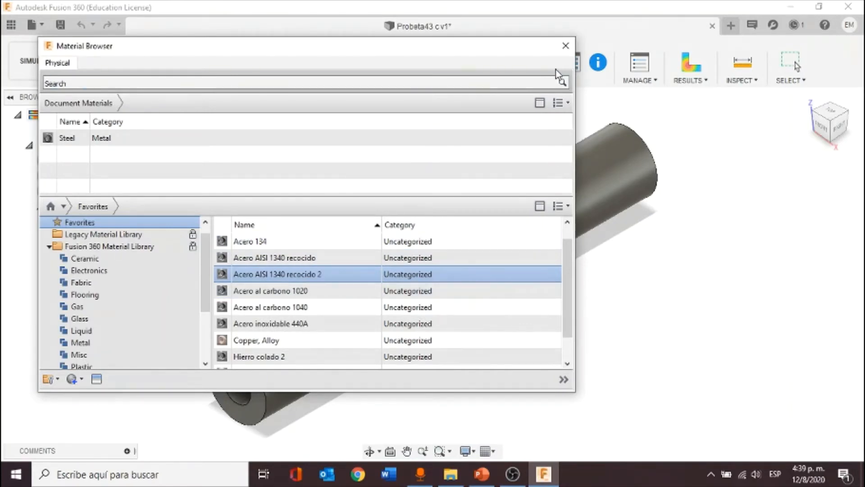
click(565, 46)
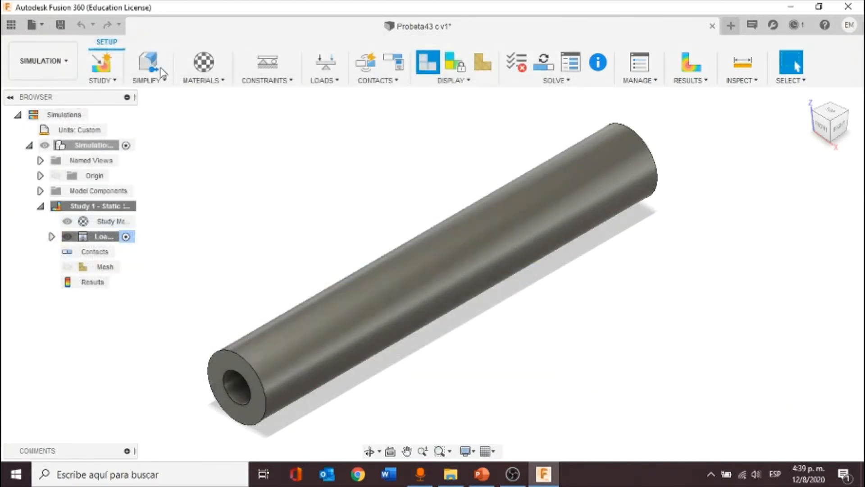
Assign "Acero AISI 1340 recocido 2" from the Favorites Library as the cylinder's study material
click(215, 85)
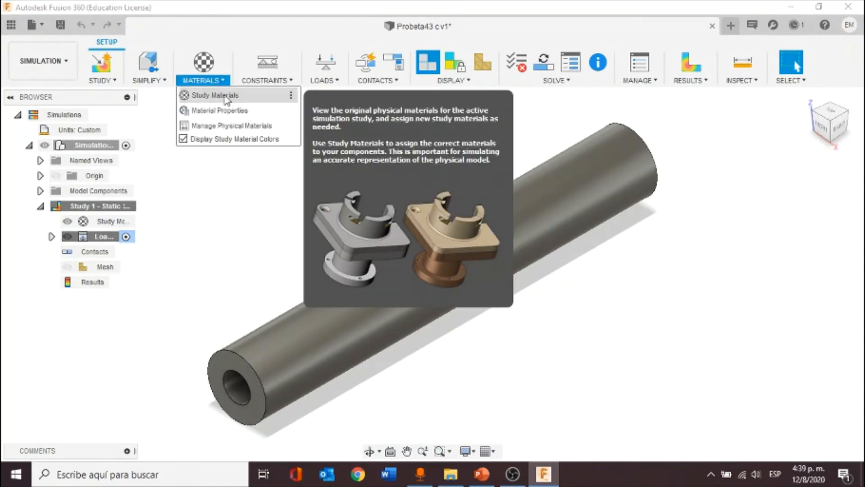
click(240, 97)
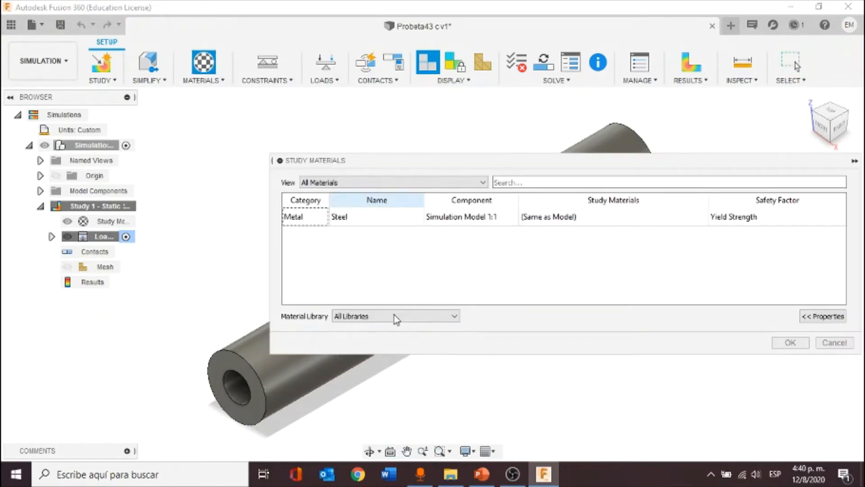
click(396, 317)
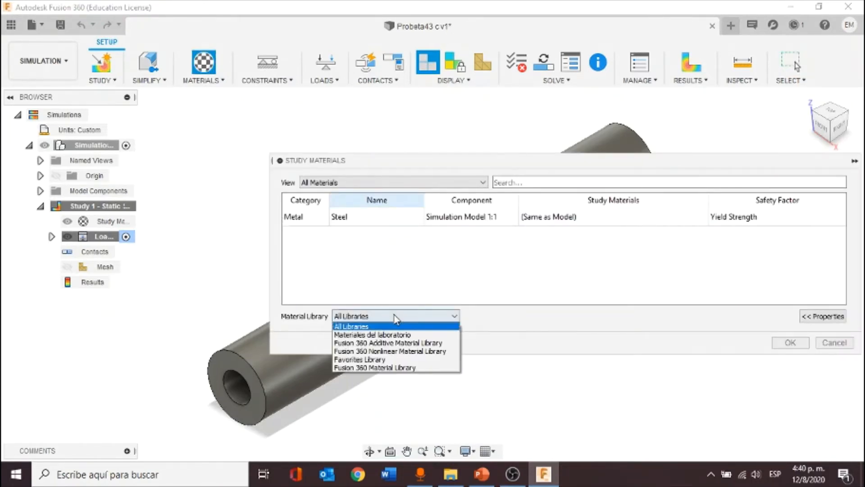
click(363, 360)
click(637, 221)
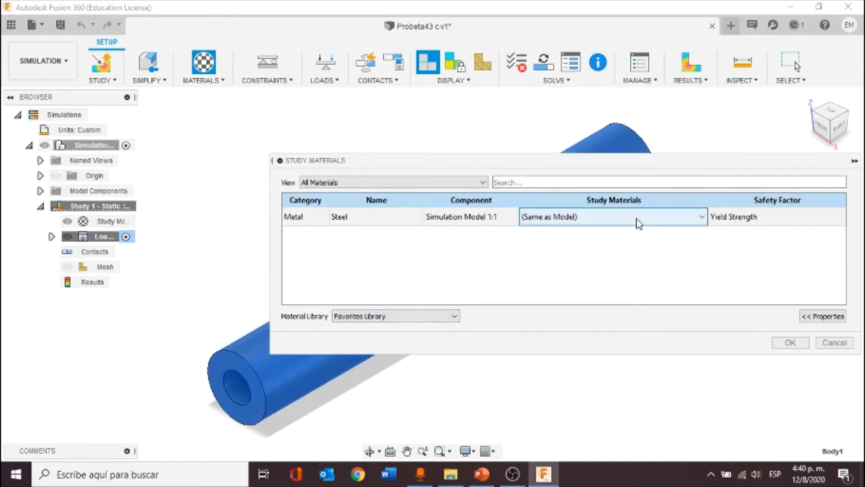
click(639, 224)
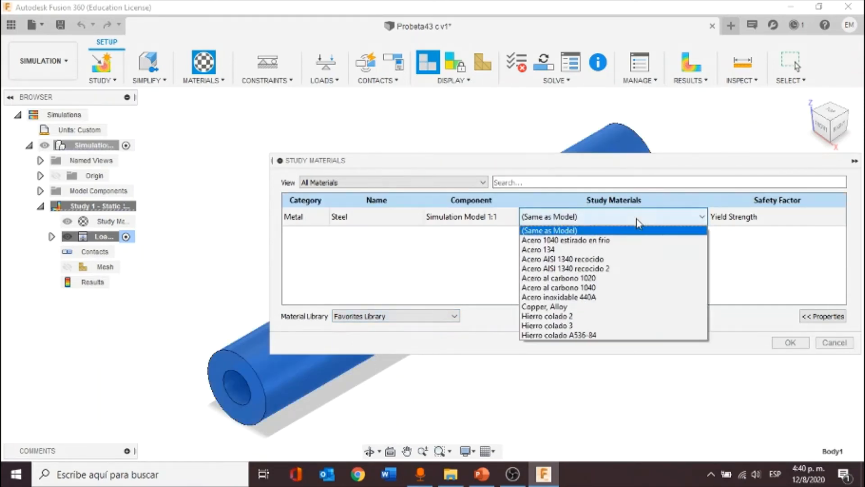
click(577, 269)
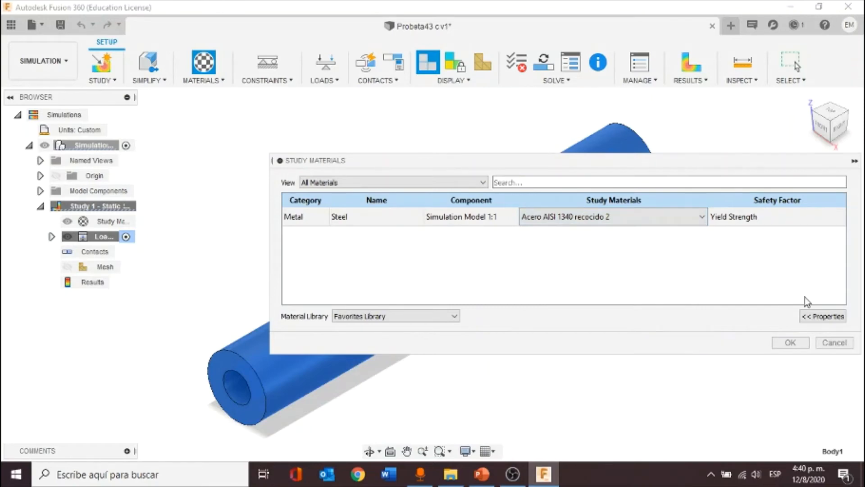
Review the assigned material's properties, accept the assignment and expand the study materials entry of Study 1
click(809, 314)
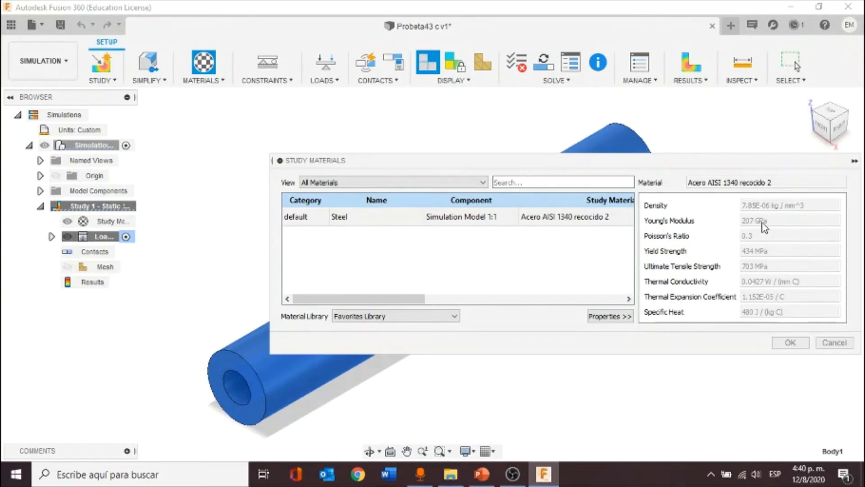
click(786, 344)
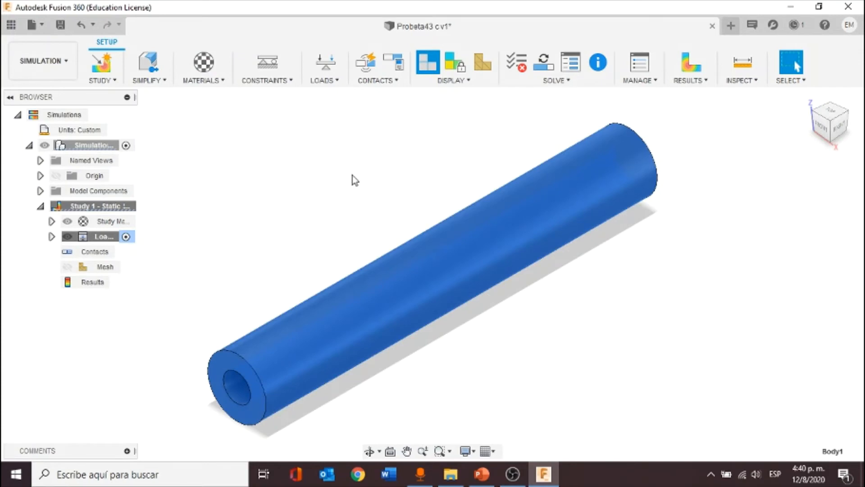
click(81, 207)
click(52, 222)
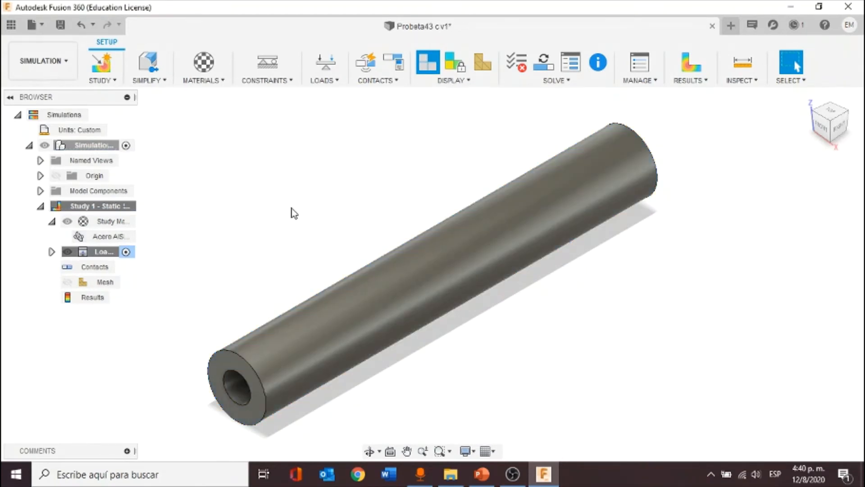
Apply a Fixed structural constraint in Ux, Uy and Uz to the cylinder's far annular end face, then restore the home view
click(290, 84)
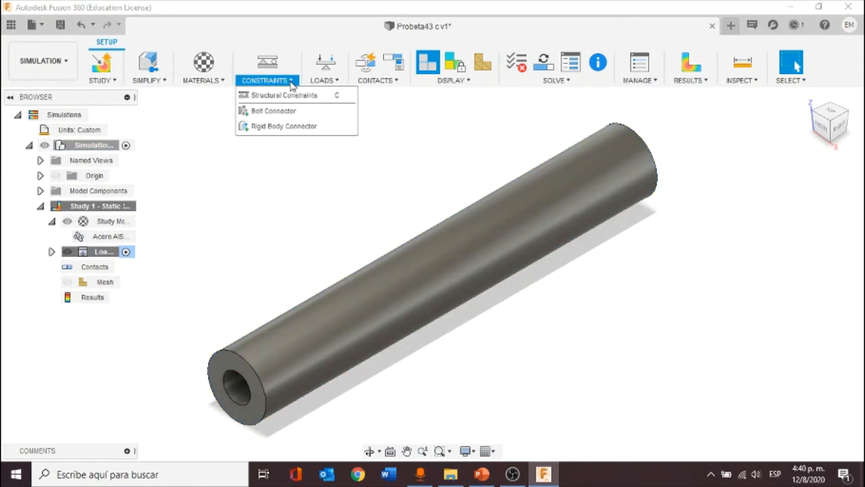
click(288, 100)
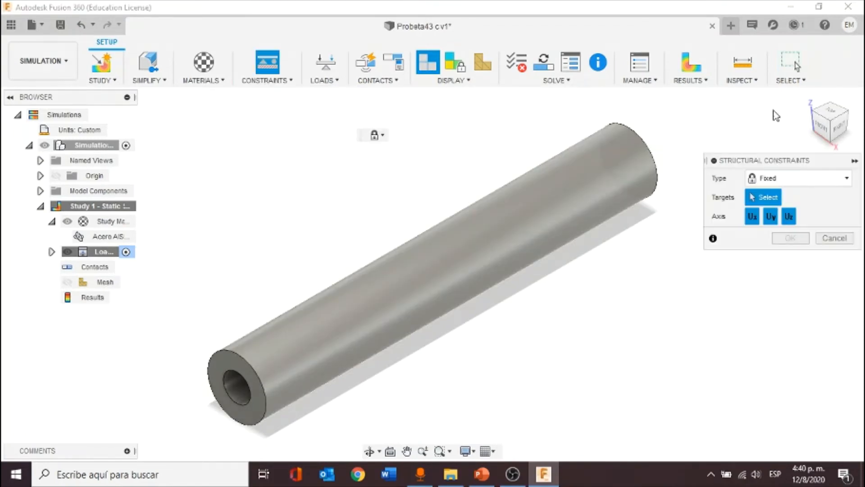
mouse_move(828, 126)
mouse_down()
mouse_move(797, 123)
mouse_move(830, 115)
mouse_up()
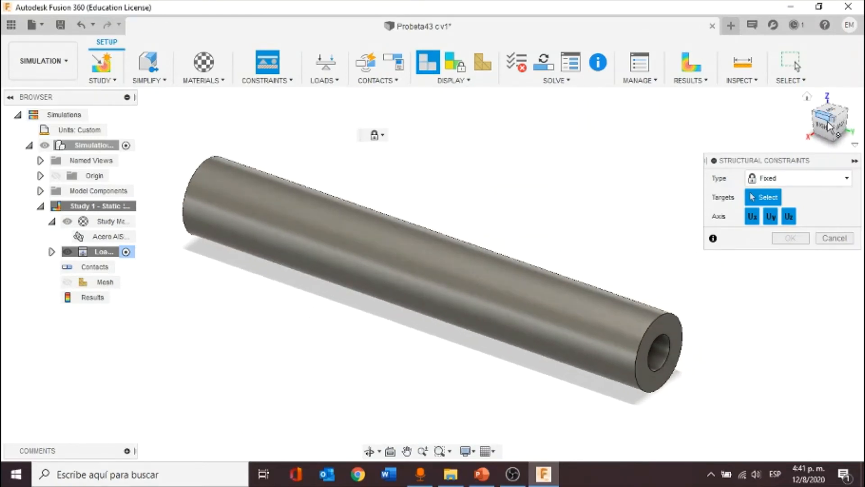
click(668, 323)
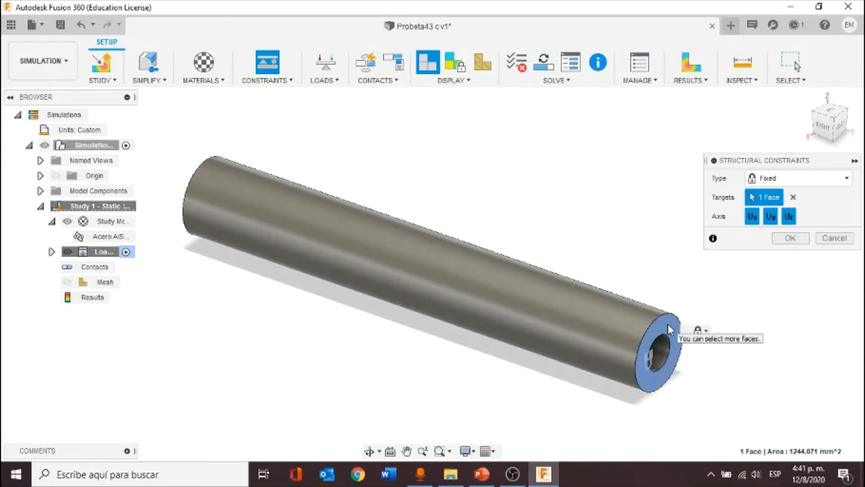
click(788, 239)
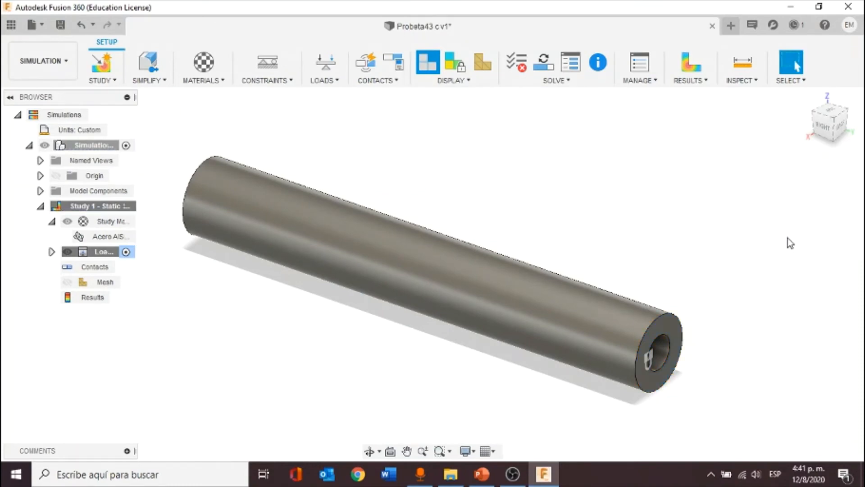
click(806, 98)
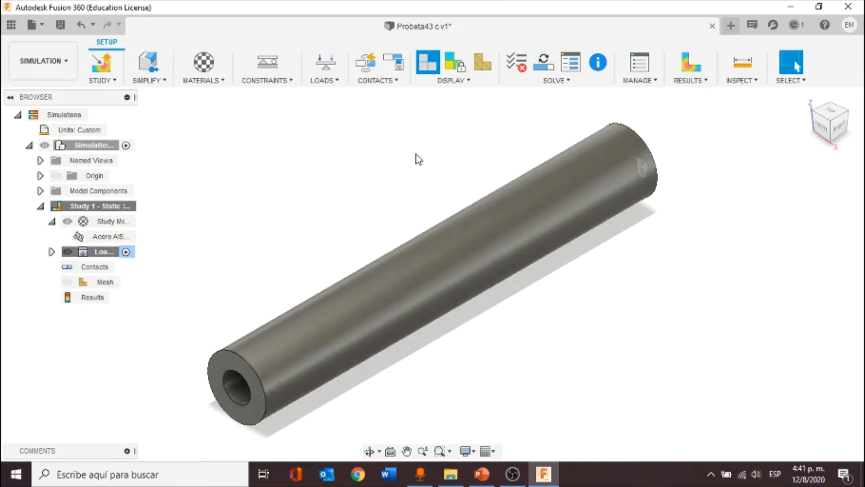
Start a structural load of type Moment on the cylinder's outer curved face
click(336, 84)
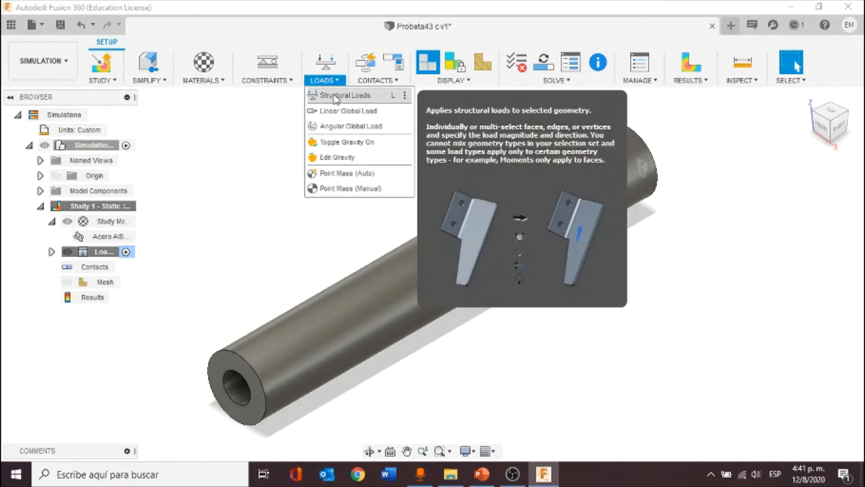
click(335, 96)
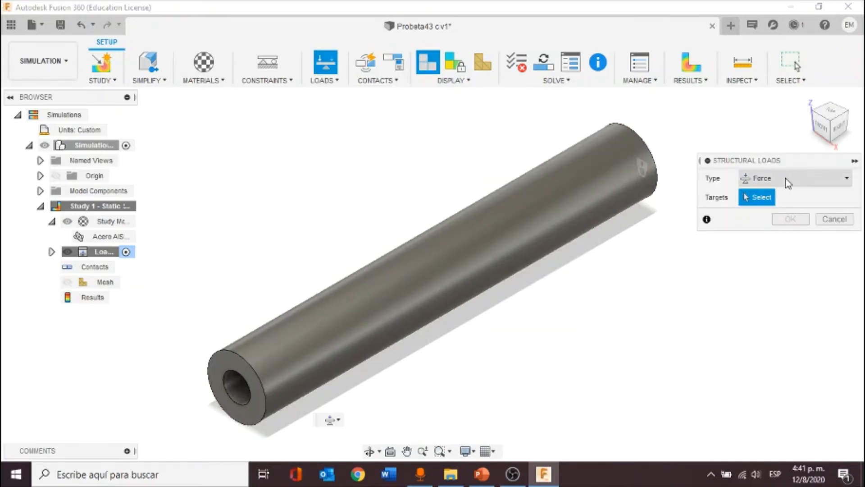
click(787, 183)
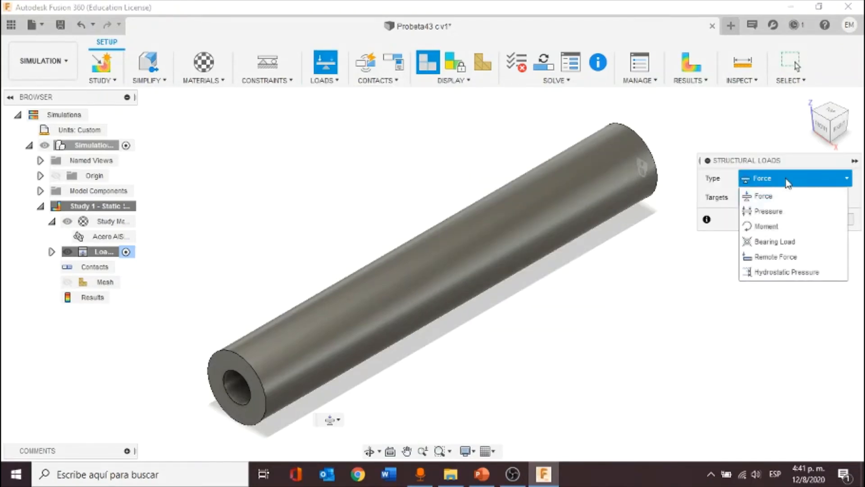
click(782, 227)
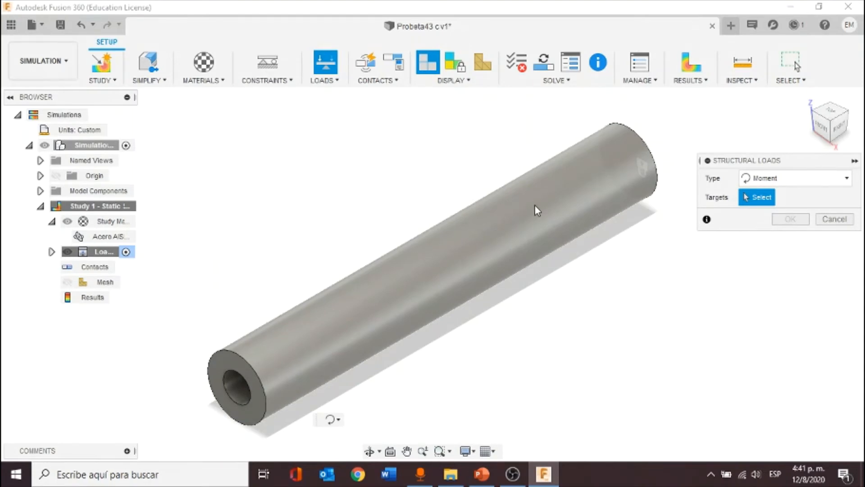
click(480, 224)
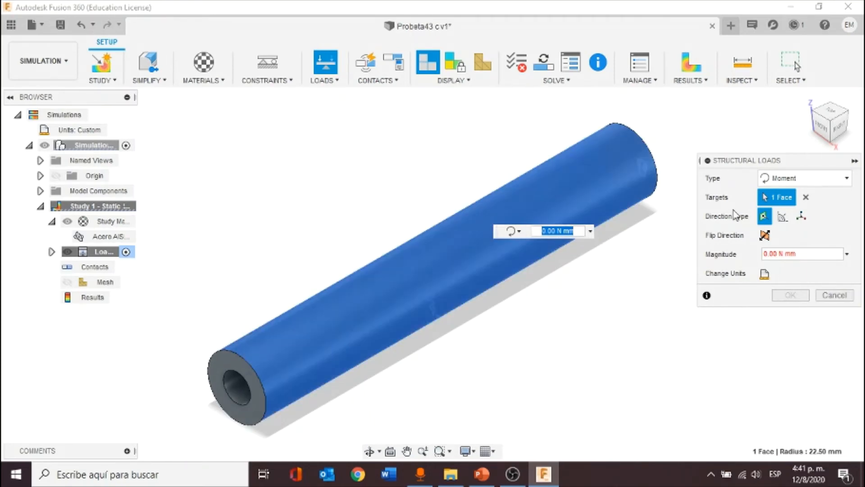
Define the moment by vector components with My set to 2 kN m and apply the load
click(801, 218)
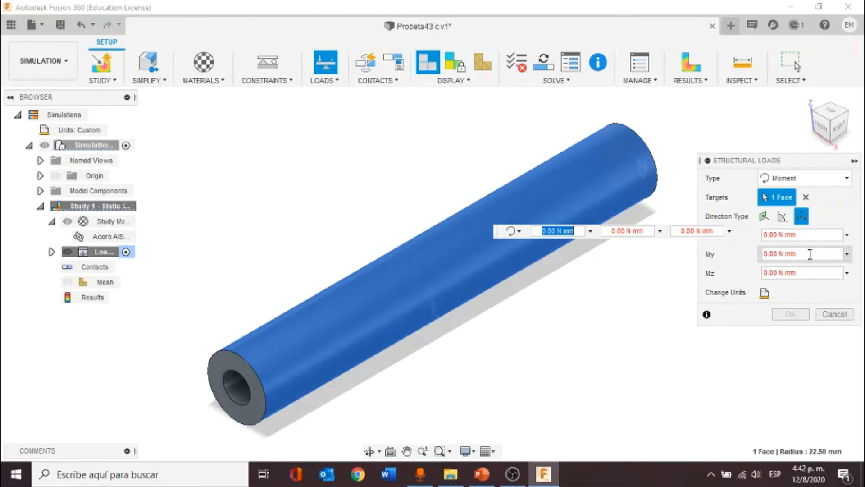
drag(778, 253, 757, 259)
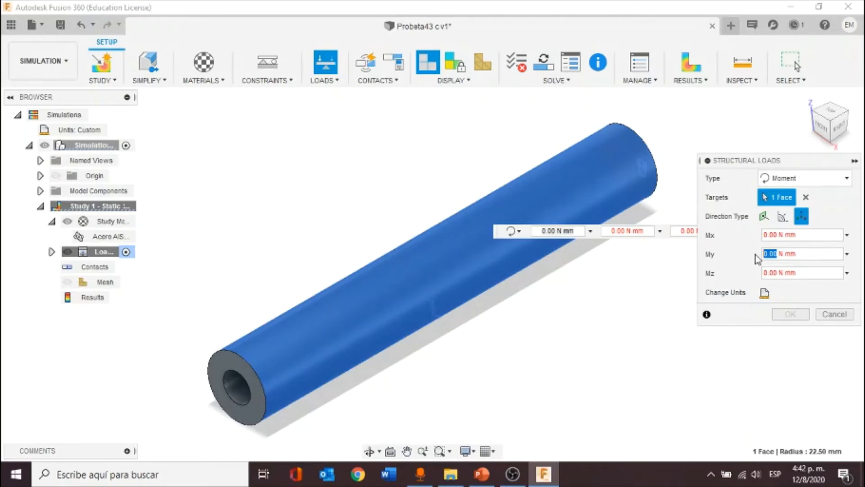
text(2 k)
key(Right)
key(Right)
key(Right)
key(BackSpace)
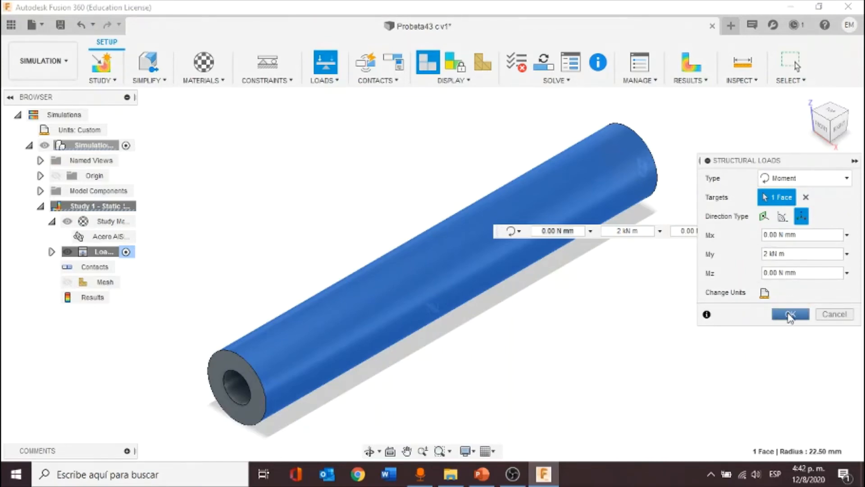
click(789, 314)
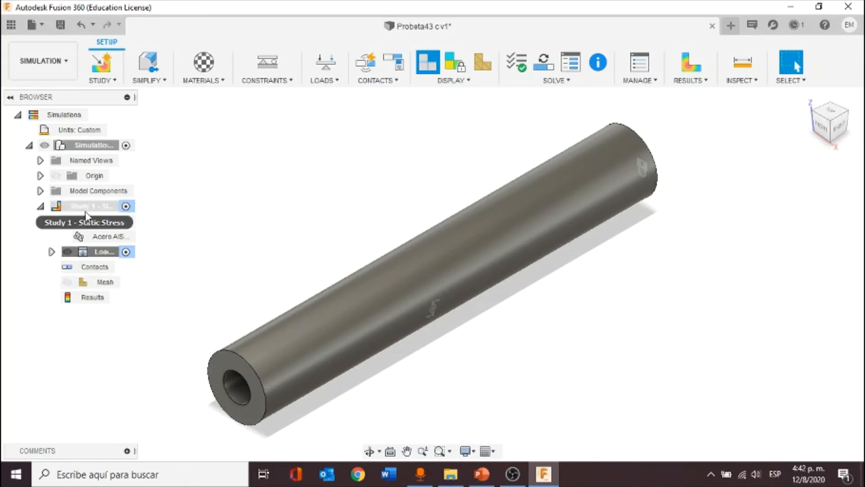
Open the mesh settings of Study 1, look at the Absolute Size option and return to Model-based Size
click(72, 208)
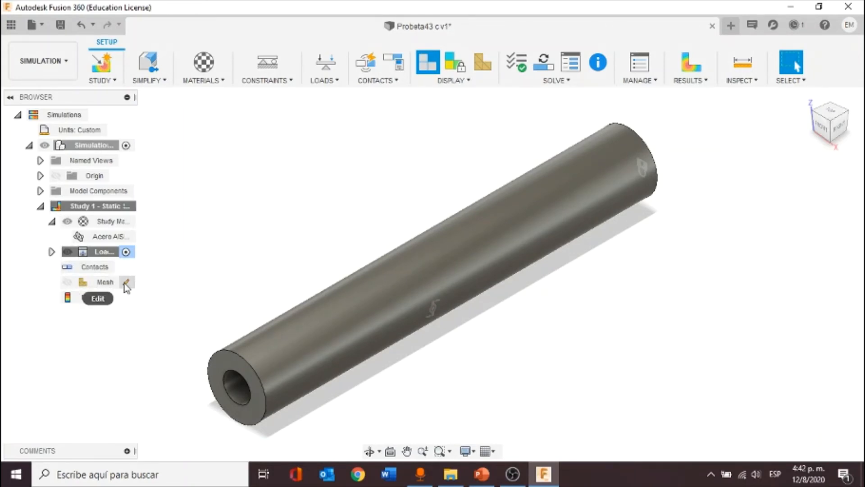
click(126, 283)
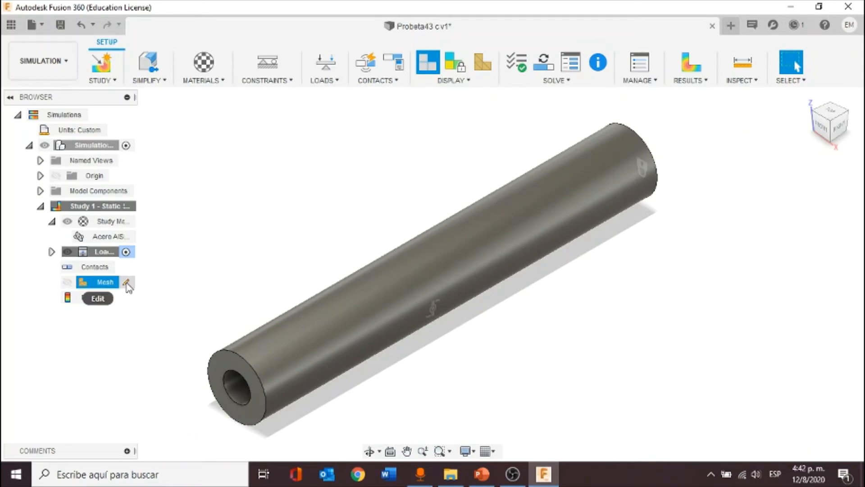
click(127, 284)
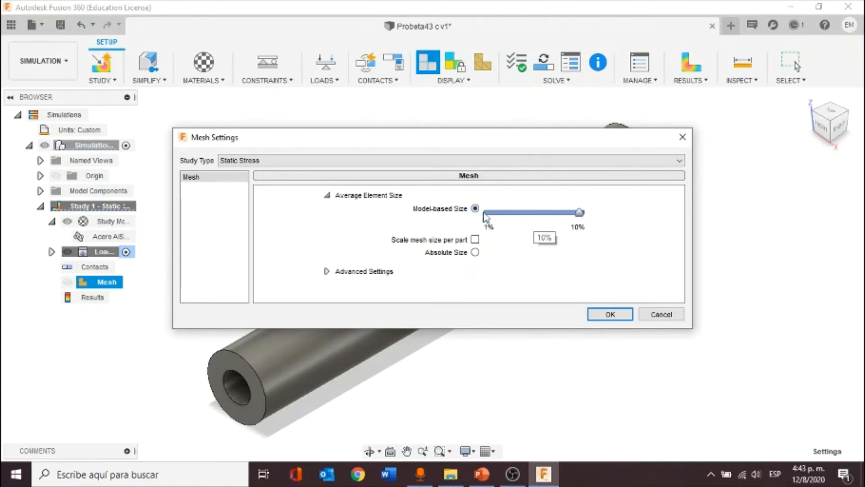
click(476, 252)
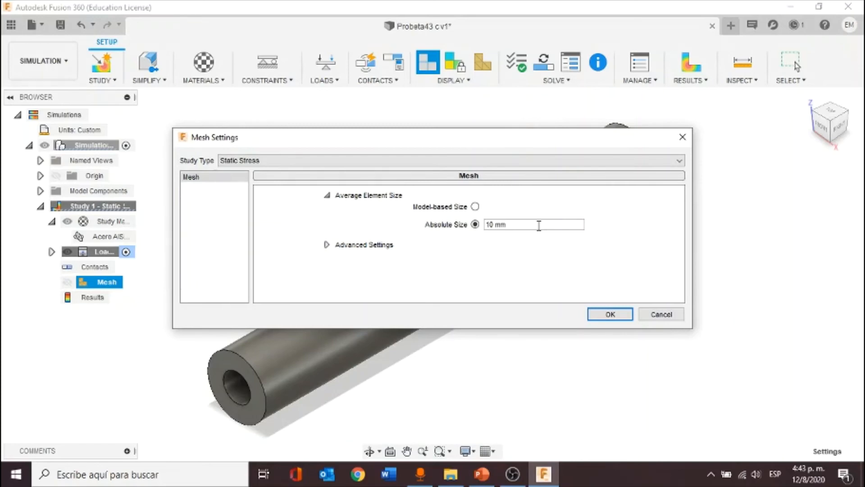
click(475, 207)
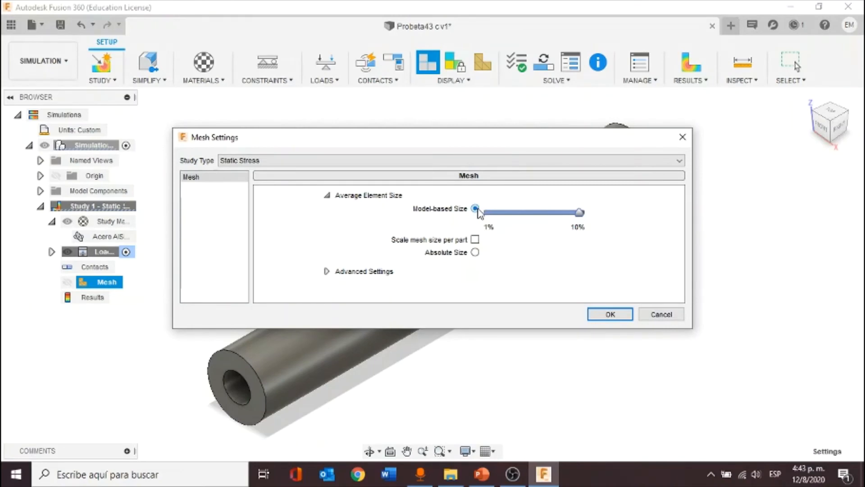
Reduce the mesh's model-based average element size to a finer percentage and accept the mesh settings
click(519, 214)
click(519, 213)
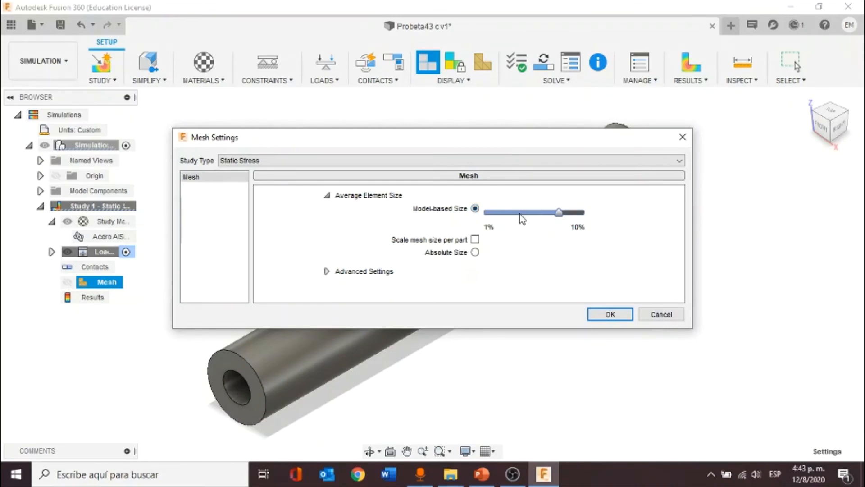
click(520, 214)
click(519, 213)
click(515, 213)
click(513, 213)
click(513, 213)
click(504, 215)
click(486, 213)
click(507, 217)
click(514, 214)
click(603, 314)
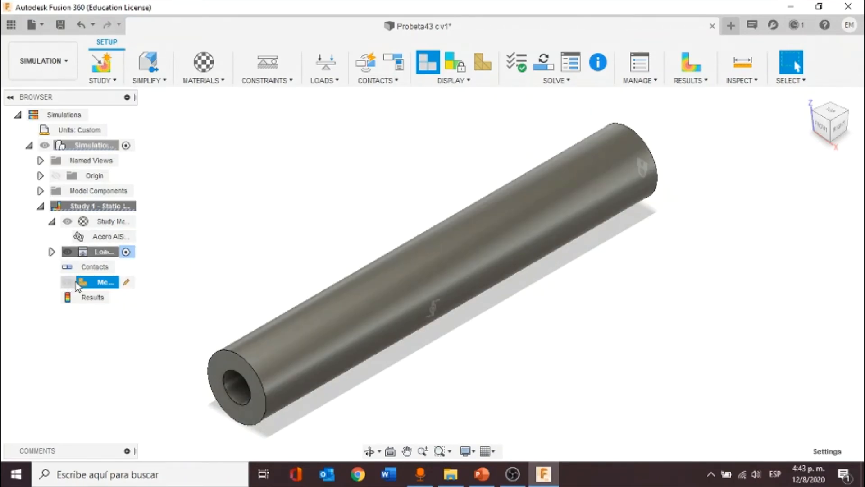
Compute and display the cylinder's mesh, inspect it from another angle and return to the home view
click(68, 282)
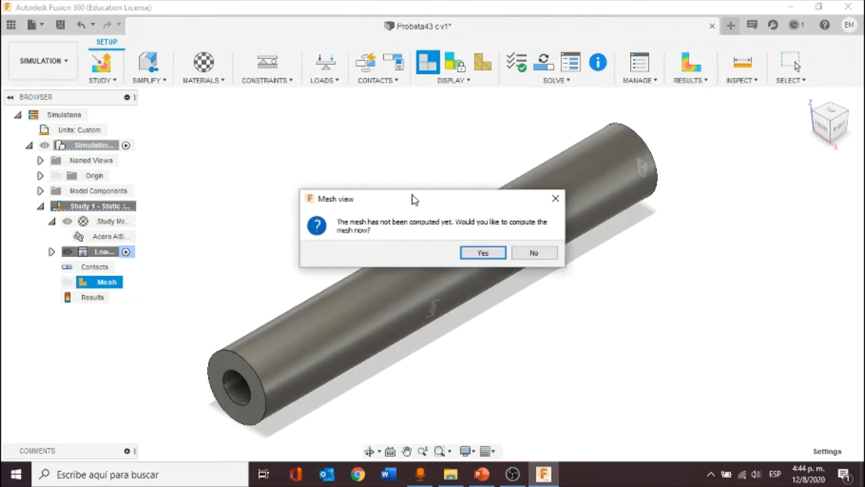
click(475, 254)
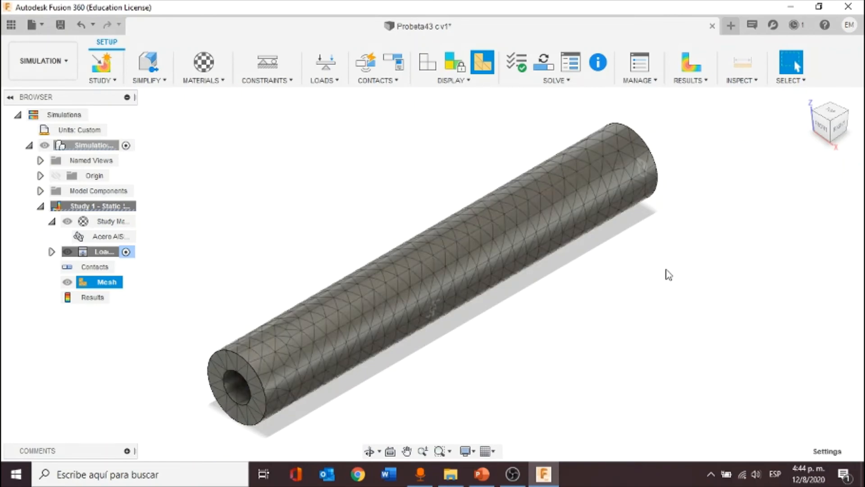
mouse_move(831, 123)
mouse_down()
mouse_move(858, 97)
mouse_move(823, 141)
mouse_move(836, 116)
mouse_up()
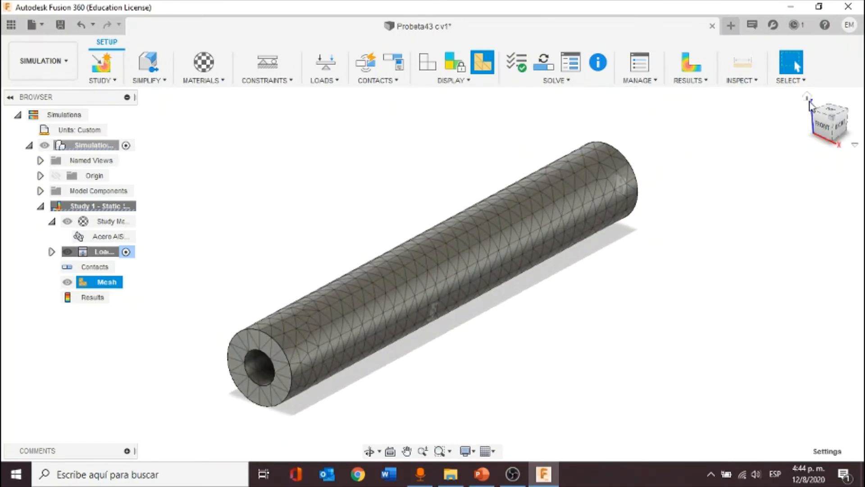
click(807, 97)
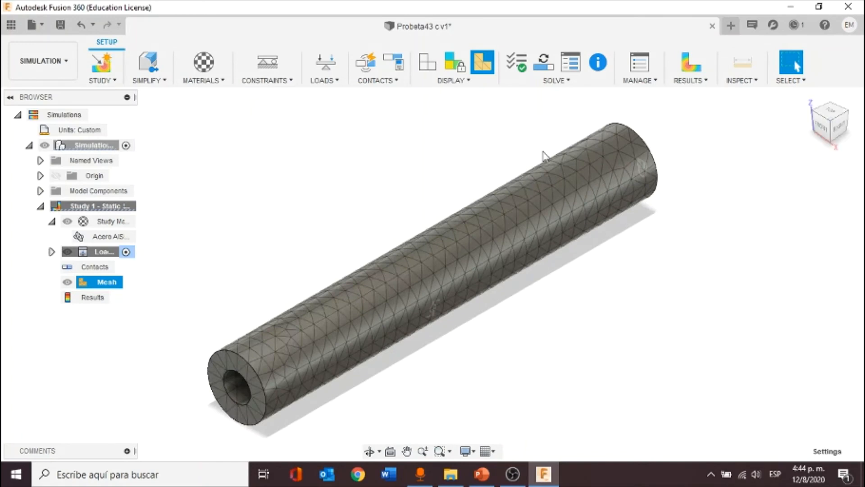
Solve Study 1 - Static Stress on the cloud and close the job status once the simulation is complete
click(545, 61)
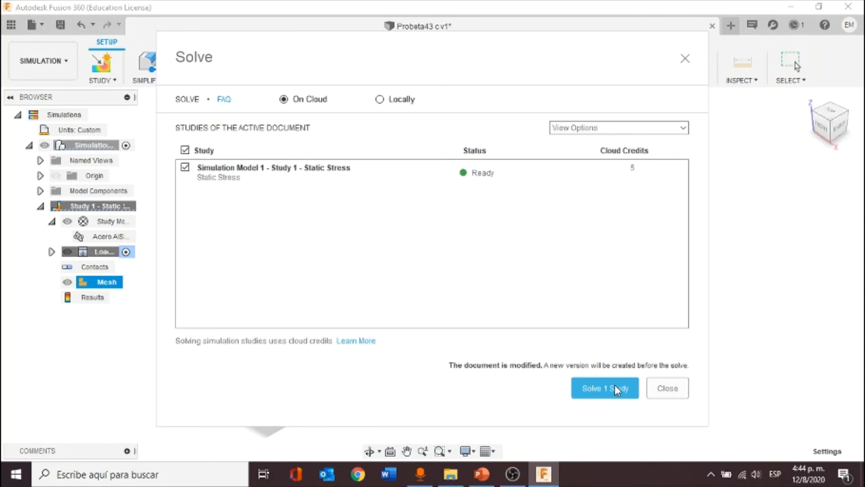
click(616, 388)
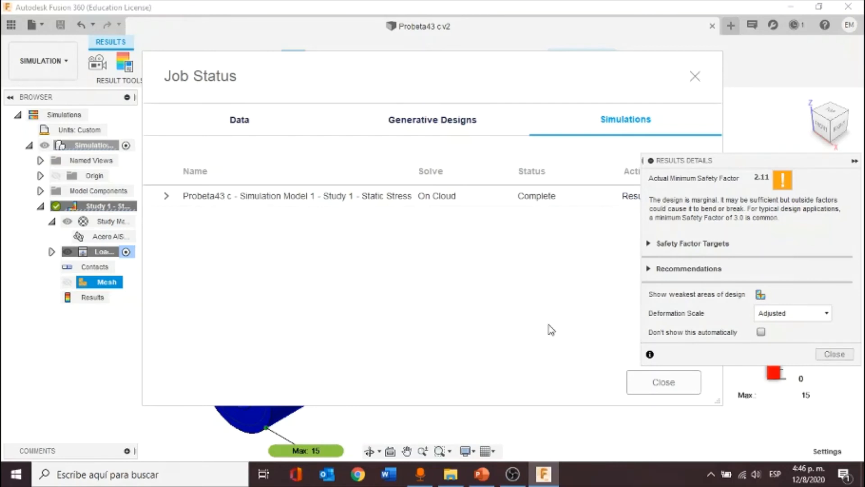
click(662, 383)
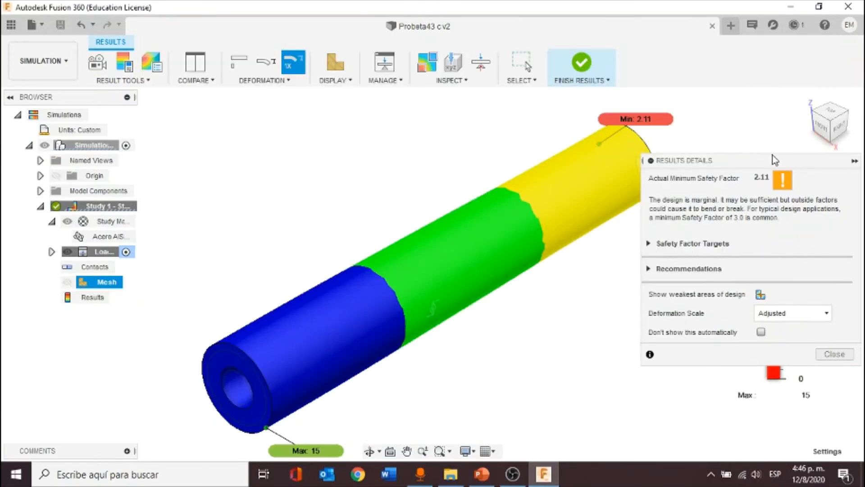
Move and collapse the results details, and display the Von Mises stress result on the cylinder
drag(757, 167, 634, 170)
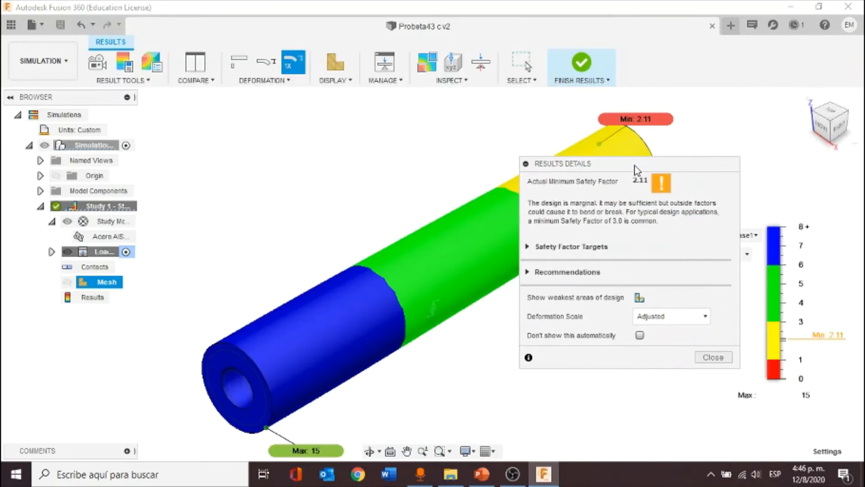
click(526, 164)
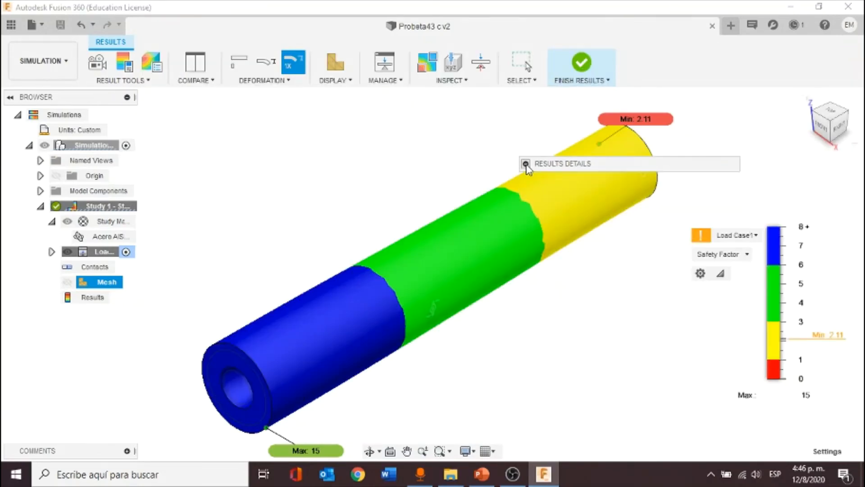
click(730, 255)
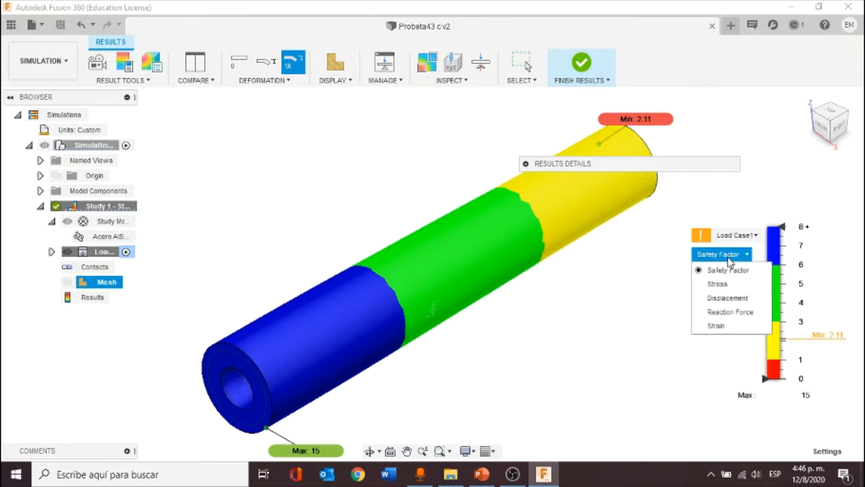
click(717, 285)
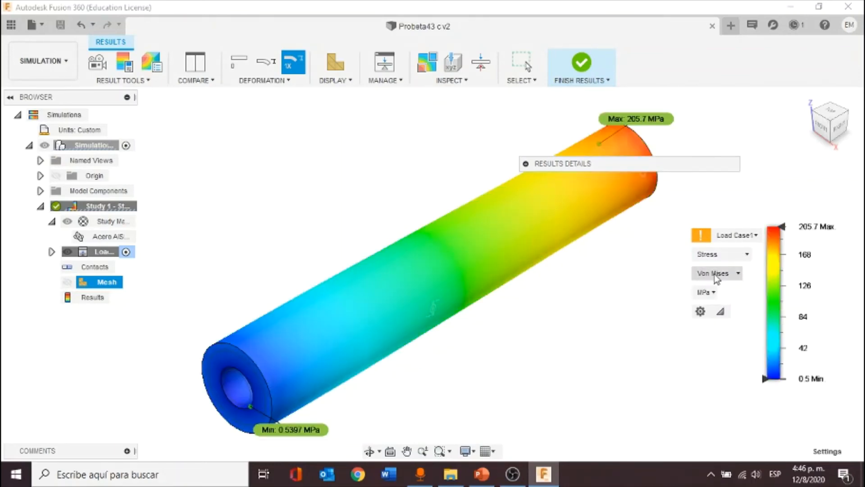
Display the Shear XY stress with the results details moved off the cylinder, and examine the distribution on the far end face
click(714, 274)
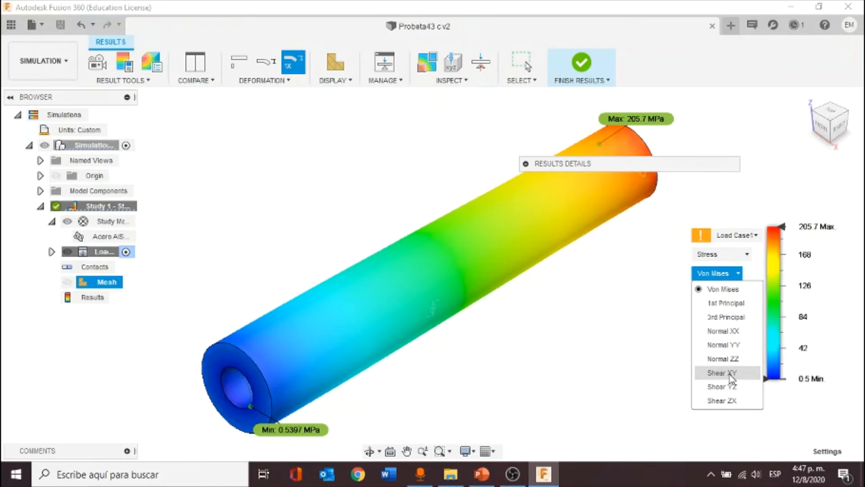
click(734, 377)
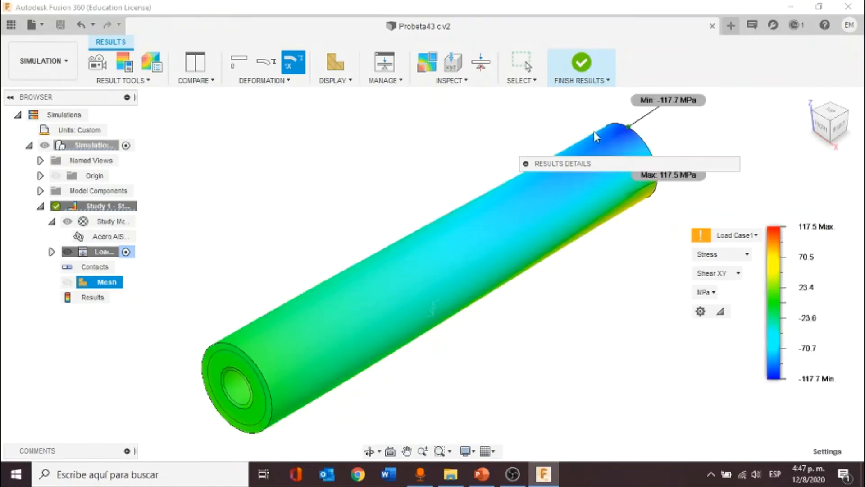
drag(602, 157, 355, 137)
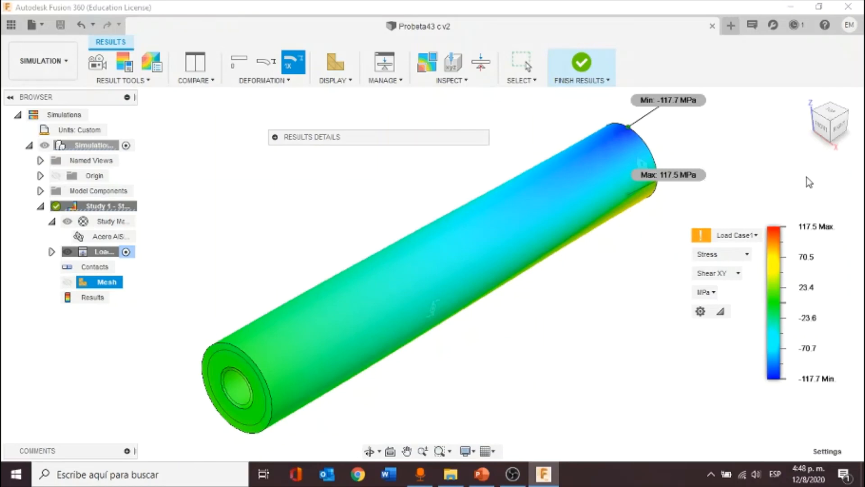
mouse_move(833, 128)
mouse_down()
mouse_move(789, 160)
mouse_move(615, 190)
mouse_up()
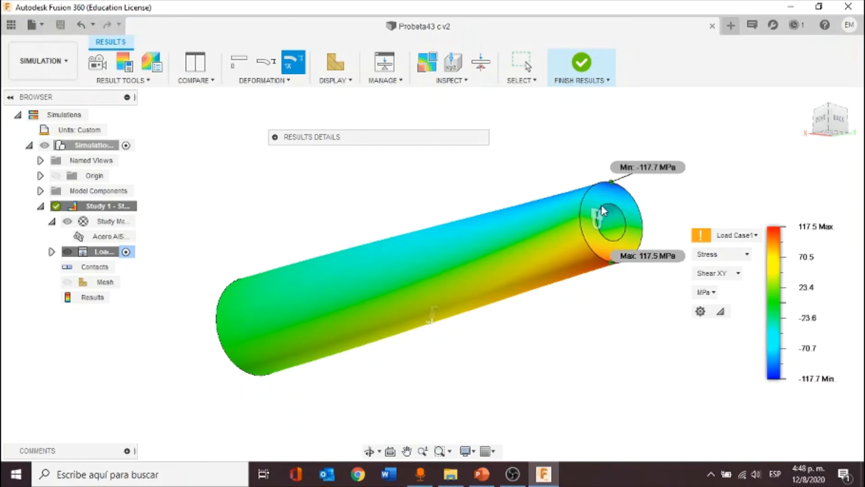
Place a point probe at the edge of the hole on the cylinder's far end face and return to the home view
click(462, 84)
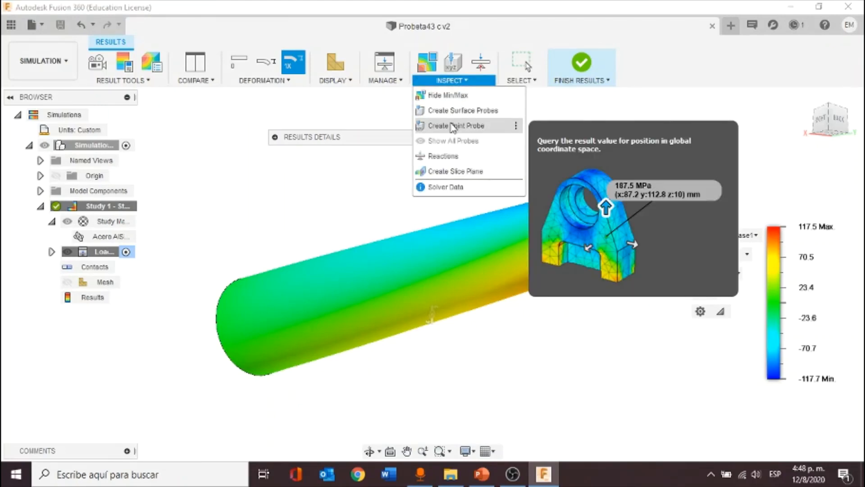
click(453, 127)
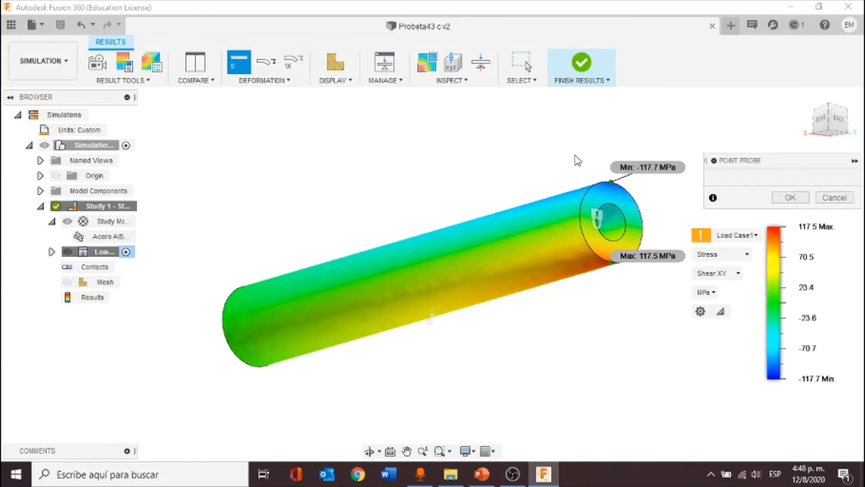
click(613, 209)
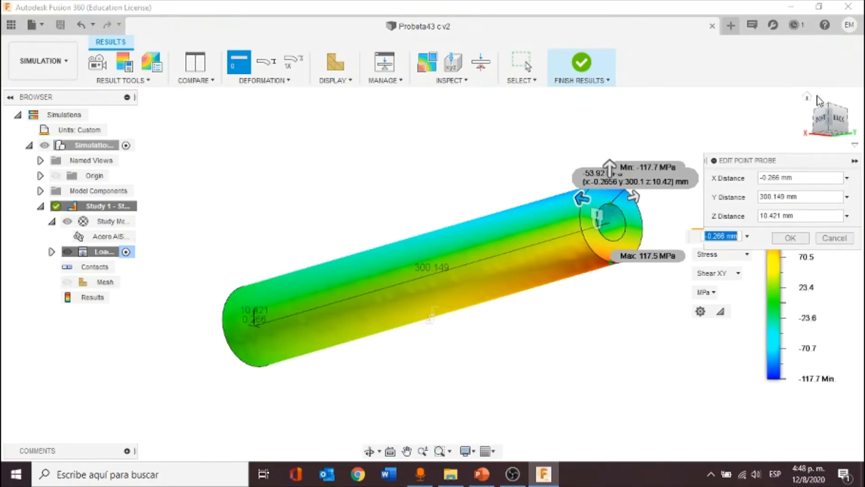
click(809, 98)
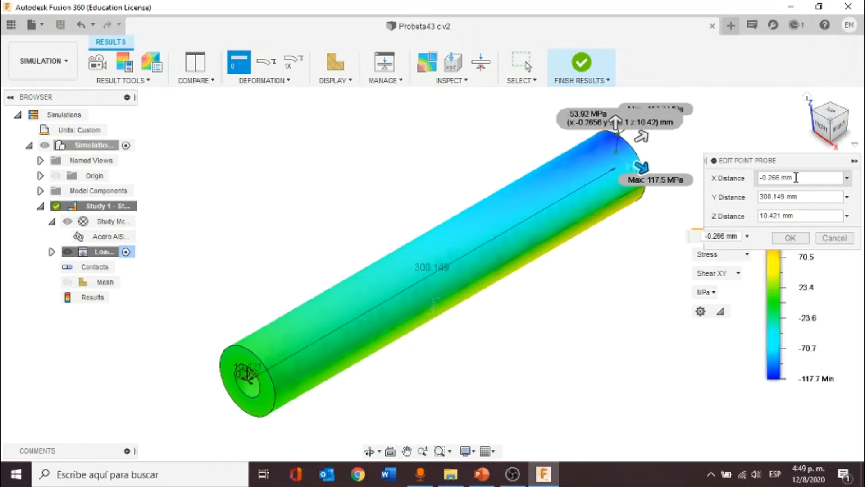
Set the point probe's coordinates to X 0, Y 301.36 and Z 10.5 mm and confirm the probe
drag(796, 178, 759, 180)
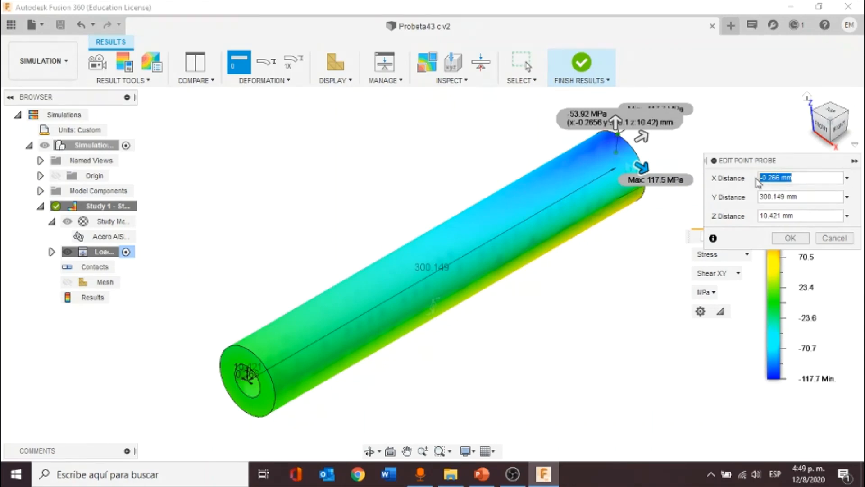
text(0)
drag(805, 197, 746, 197)
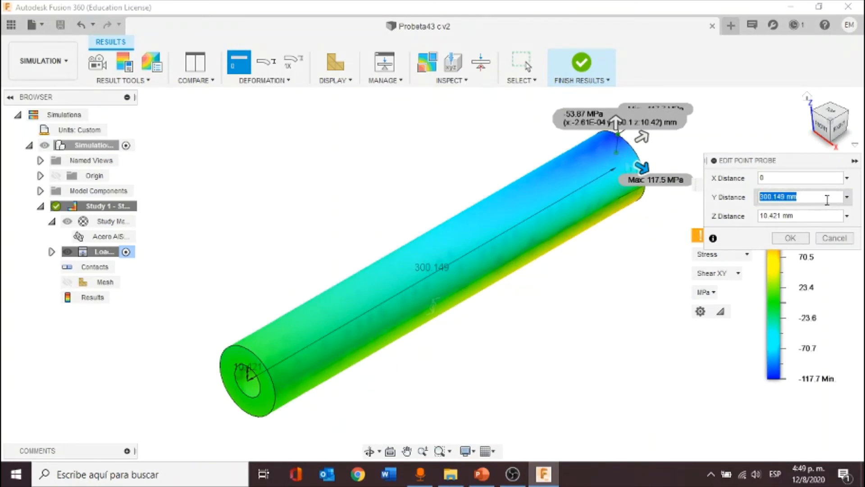
text(301.36)
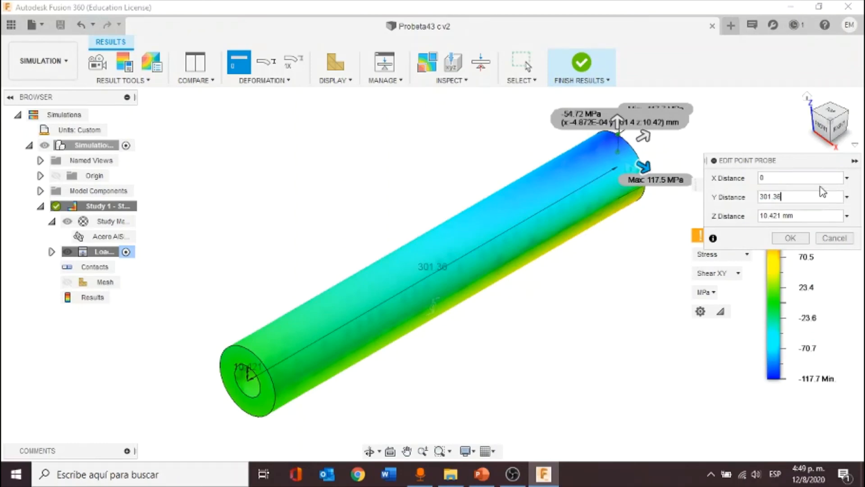
click(800, 216)
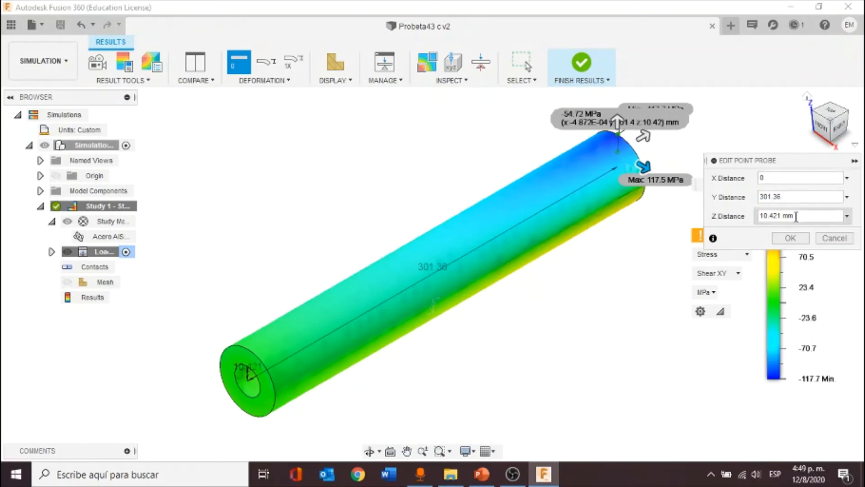
drag(801, 217, 754, 221)
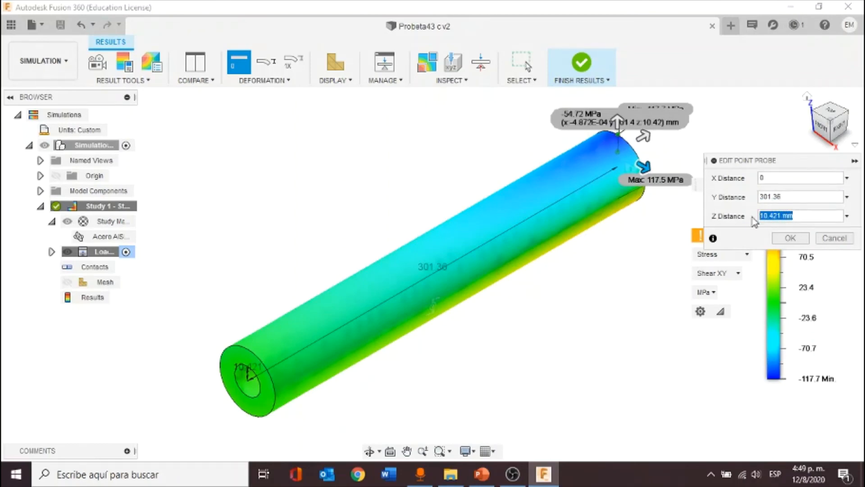
text(10.5)
click(789, 239)
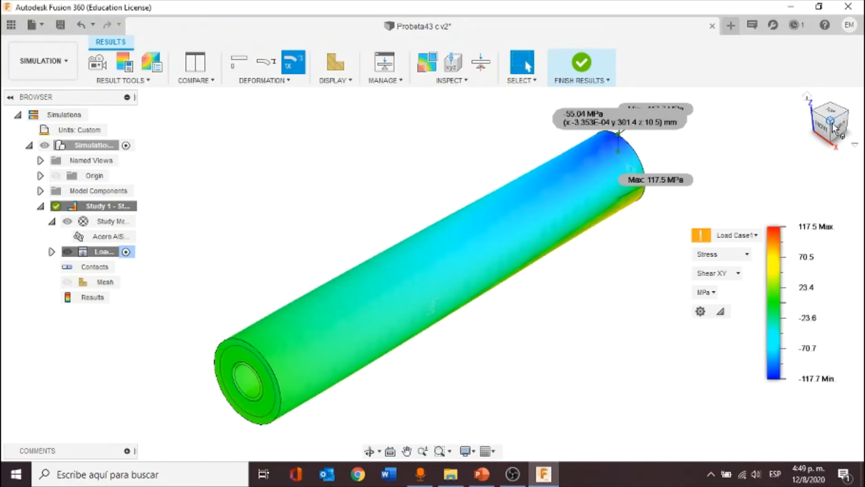
Spread the probe, minimum and maximum shear stress labels apart and inspect them on the far end face before restoring the home view
mouse_move(816, 123)
mouse_down()
mouse_move(773, 115)
mouse_move(762, 101)
mouse_move(772, 100)
mouse_move(792, 125)
mouse_up()
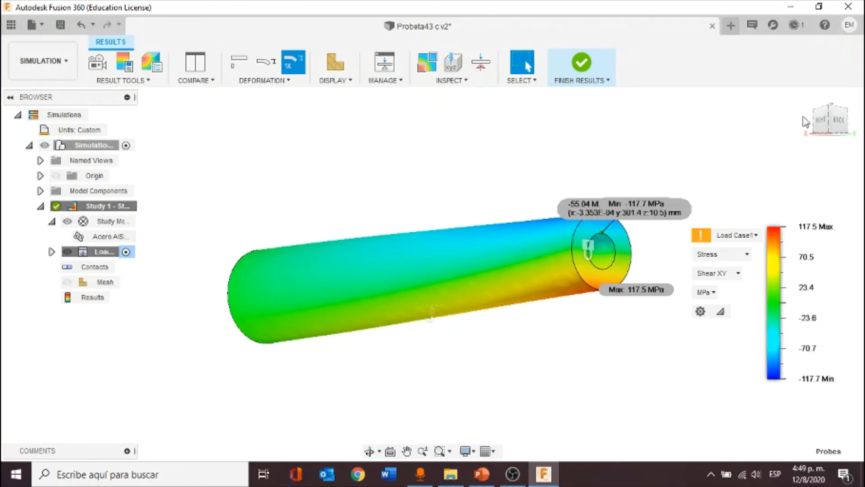
click(812, 105)
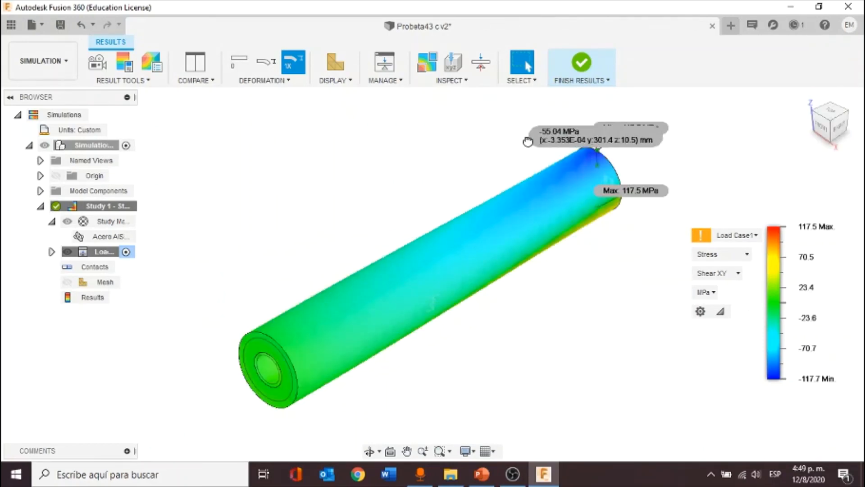
drag(565, 143, 470, 141)
drag(634, 159, 697, 159)
drag(631, 132, 601, 118)
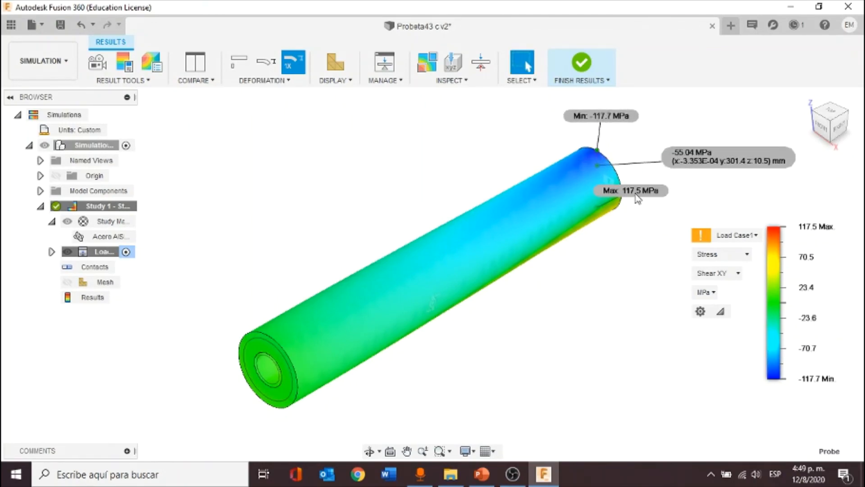
drag(636, 193, 633, 249)
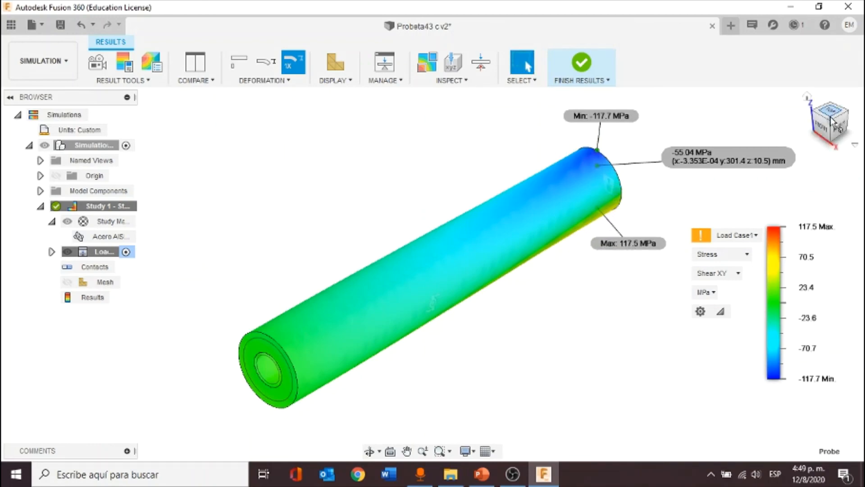
drag(832, 128, 761, 166)
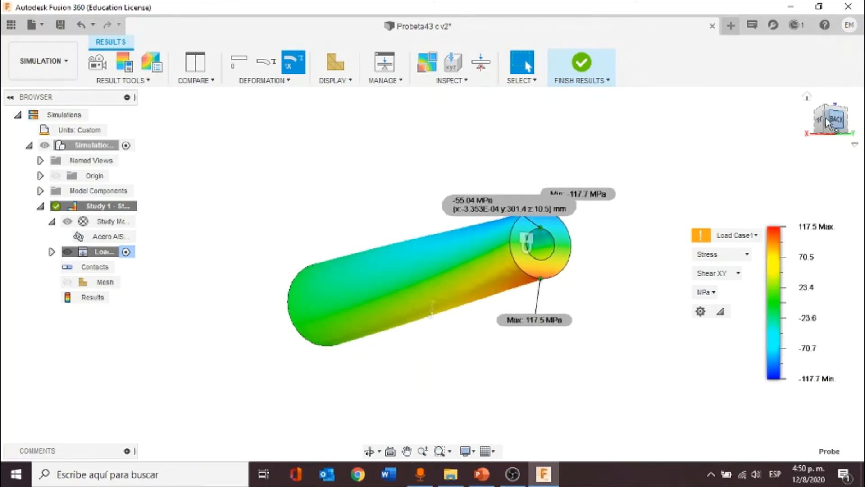
click(807, 97)
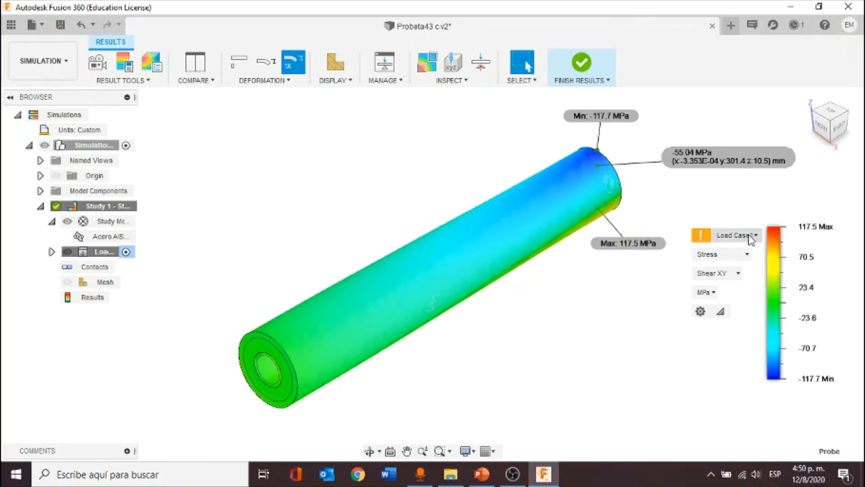
Display the total displacement result in mm and reposition the maximum displacement label beside the cylinder's near end
click(735, 255)
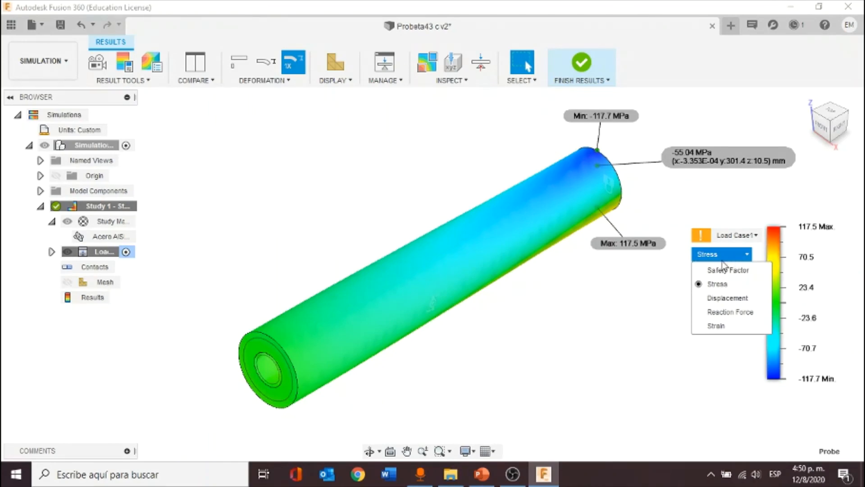
click(716, 298)
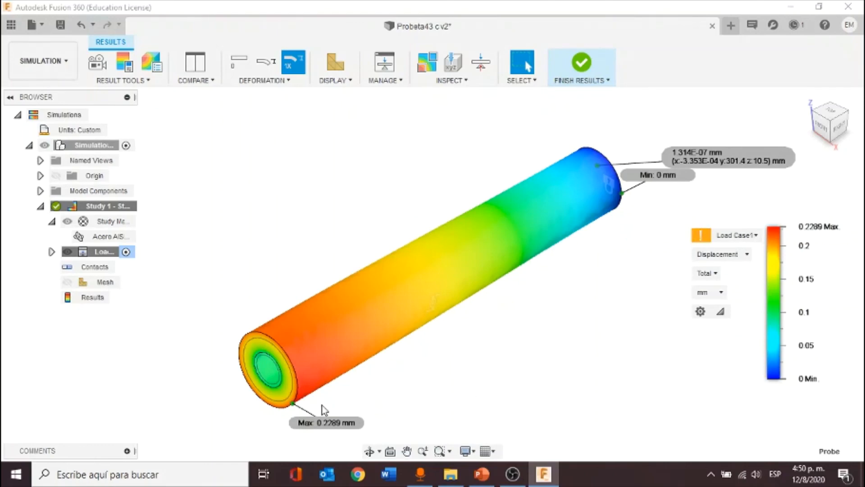
drag(326, 425, 341, 416)
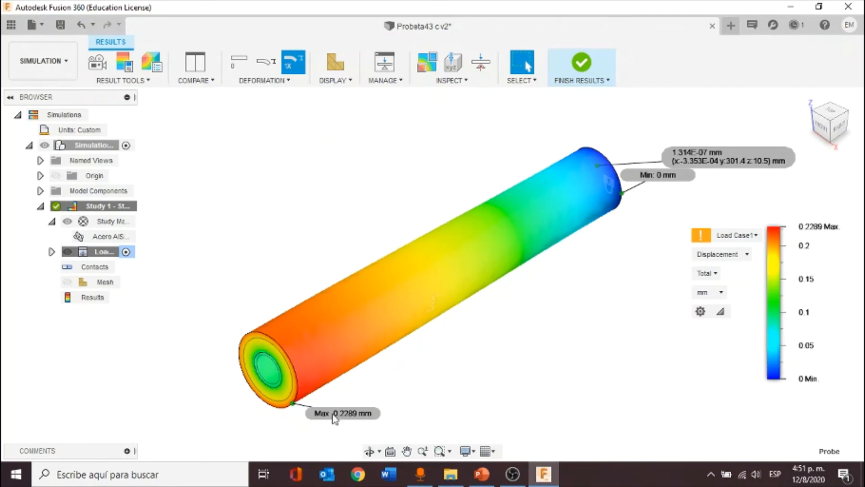
drag(334, 415, 333, 407)
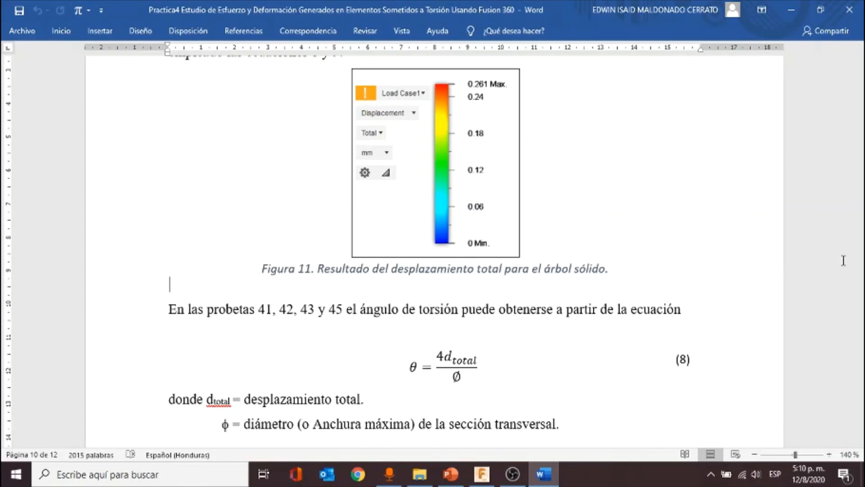
Switch from the Word document back to the displacement results in Fusion 360
click(482, 473)
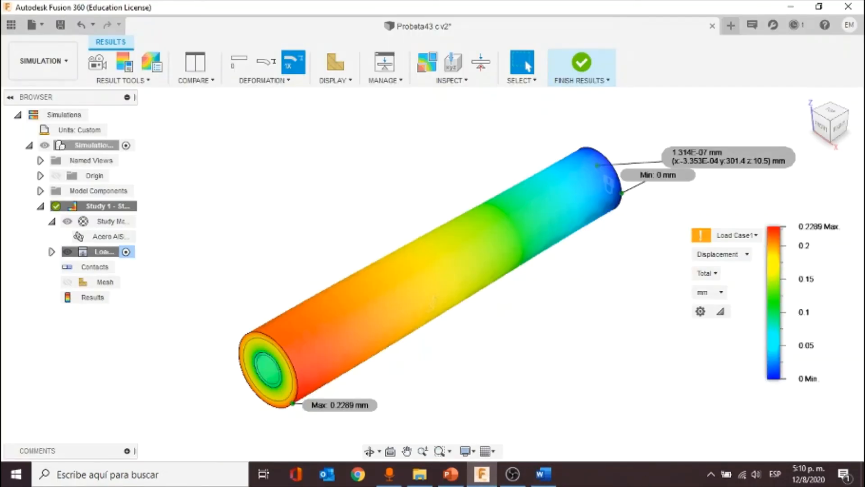